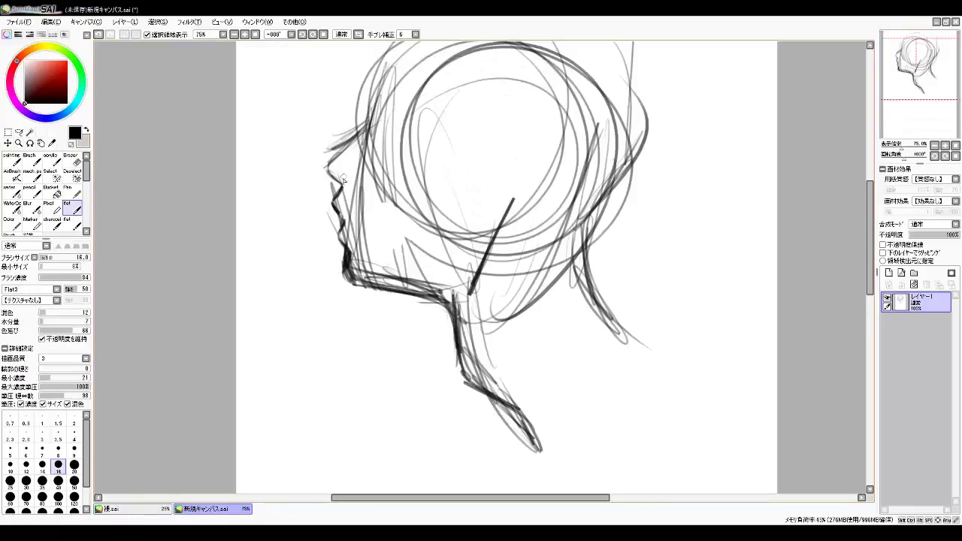
Draw a dark arc over the skull and the upper and lower eyelids of the profile eye
{"action": "key", "text": "h"}
Add hair strokes, mirroring the view to check the face
{"action": "key", "text": "h"}
{"action": "left_click_drag", "start_coordinate": [417, 113], "coordinate": [664, 188]}
{"action": "left_click_drag", "start_coordinate": [559, 205], "coordinate": [583, 192]}
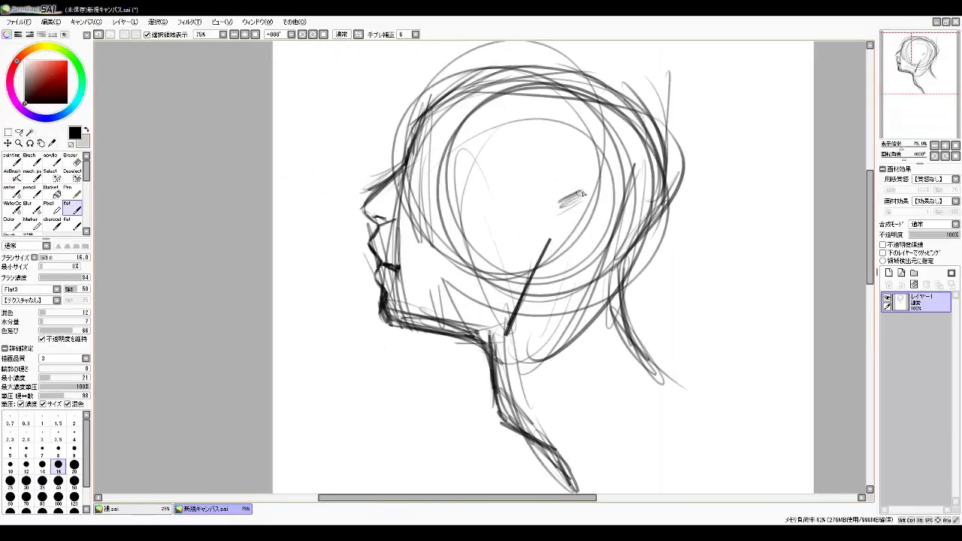
{"action": "left_click_drag", "start_coordinate": [409, 163], "coordinate": [442, 177]}
{"action": "mouse_move", "coordinate": [418, 180]}
{"action": "left_mouse_down"}
{"action": "mouse_move", "coordinate": [442, 177]}
{"action": "mouse_move", "coordinate": [492, 212]}
{"action": "left_mouse_up"}
{"action": "key", "text": "h"}
{"action": "key", "text": "e"}
{"action": "scroll", "coordinate": [451, 266], "scroll_direction": "up", "scroll_amount": 2}
{"action": "key", "text": "h"}
{"action": "key", "text": "h"}
{"action": "key", "text": "h"}
Draw a thick mouth stroke, the upper lip line along the profile, and ear strokes
{"action": "key", "text": "h"}
{"action": "key", "text": "h"}
{"action": "scroll", "coordinate": [427, 181], "scroll_direction": "down", "scroll_amount": 2}
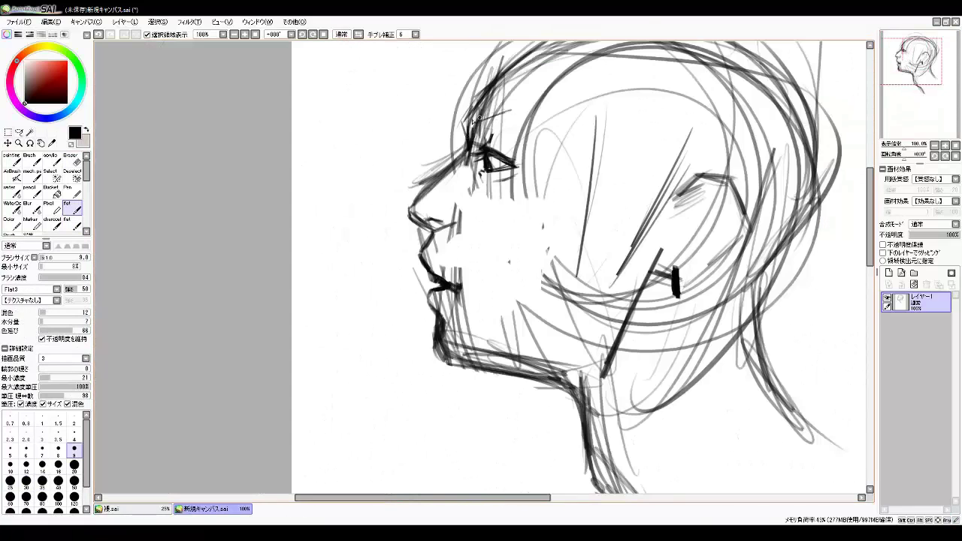
{"action": "left_click_drag", "start_coordinate": [470, 125], "coordinate": [520, 111]}
{"action": "key", "text": "h"}
{"action": "left_click_drag", "start_coordinate": [500, 270], "coordinate": [525, 296]}
{"action": "key", "text": "h"}
{"action": "left_click_drag", "start_coordinate": [433, 236], "coordinate": [426, 288]}
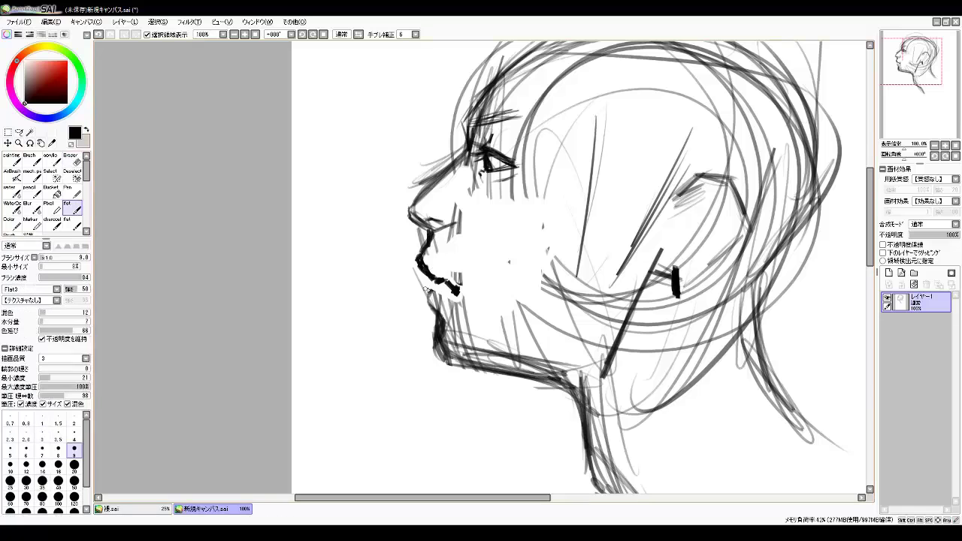
{"action": "key", "text": "h"}
{"action": "key", "text": "h"}
{"action": "scroll", "coordinate": [526, 225], "scroll_direction": "down", "scroll_amount": 1}
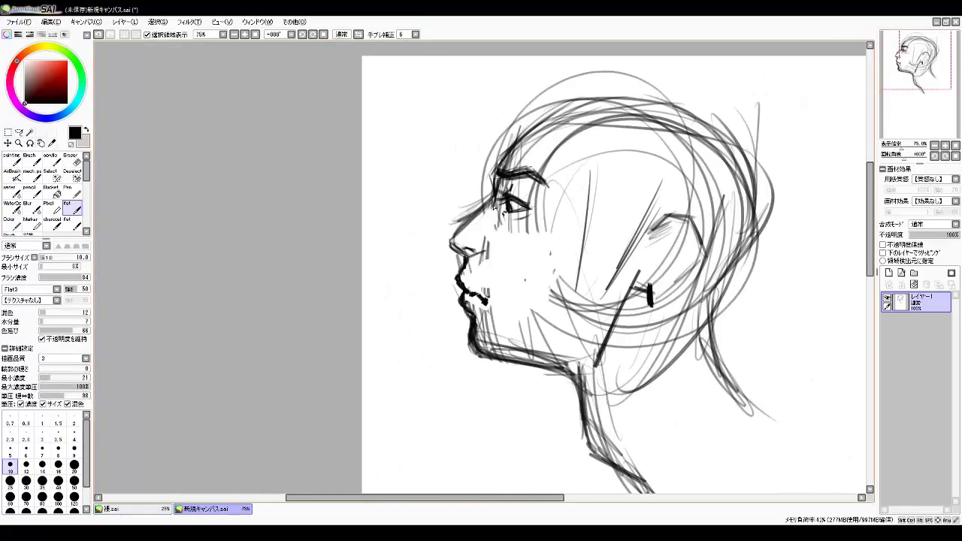
{"action": "key", "text": "h"}
Erase the hatching near the chin and jaw, then select the area around the ear
{"action": "key", "text": "h"}
{"action": "scroll", "coordinate": [461, 296], "scroll_direction": "up", "scroll_amount": 1}
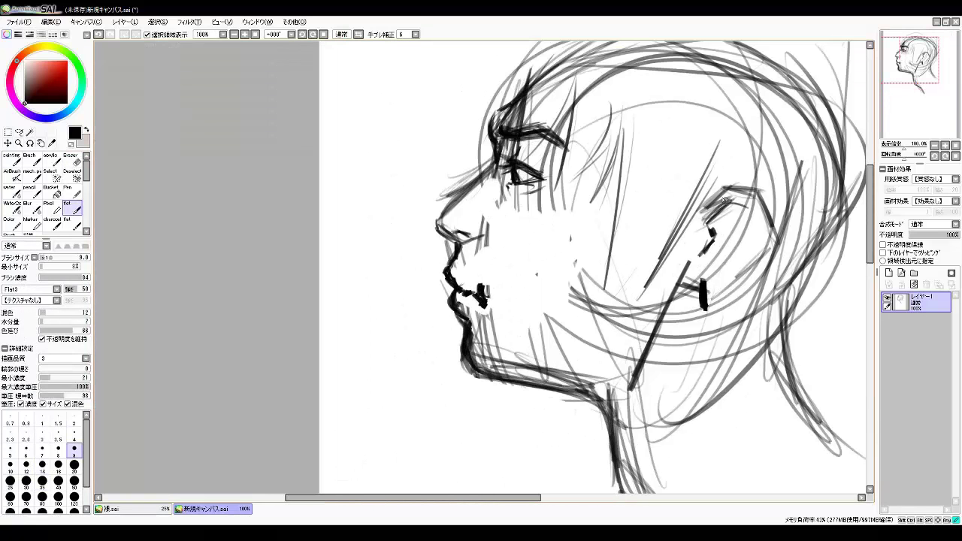
{"action": "left_click_drag", "start_coordinate": [724, 200], "coordinate": [710, 263]}
{"action": "key", "text": "e"}
{"action": "left_click_drag", "start_coordinate": [572, 316], "coordinate": [483, 355]}
{"action": "key", "text": "h"}
{"action": "scroll", "coordinate": [331, 271], "scroll_direction": "down", "scroll_amount": 2}
{"action": "key", "text": "b"}
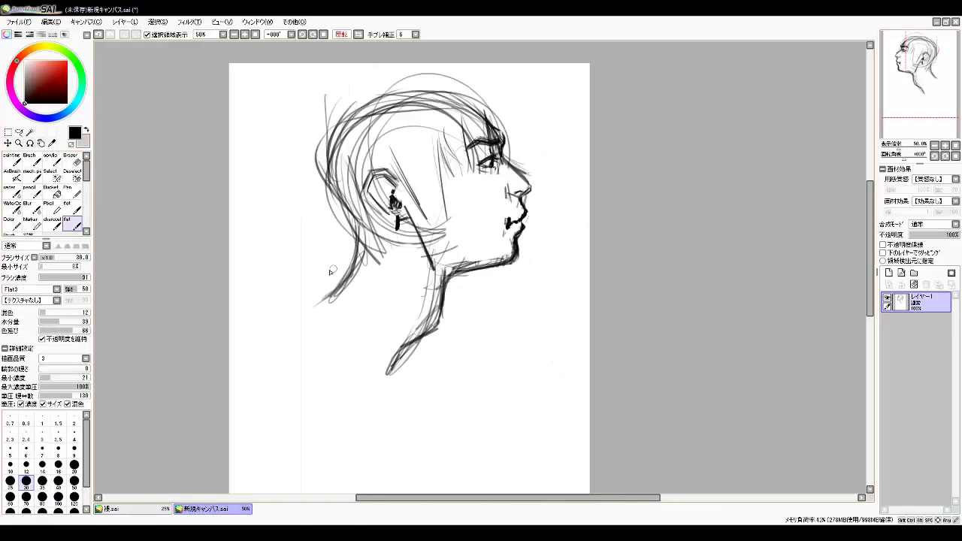
{"action": "scroll", "coordinate": [498, 241], "scroll_direction": "up", "scroll_amount": 1}
{"action": "key", "text": "h"}
{"action": "key", "text": "h"}
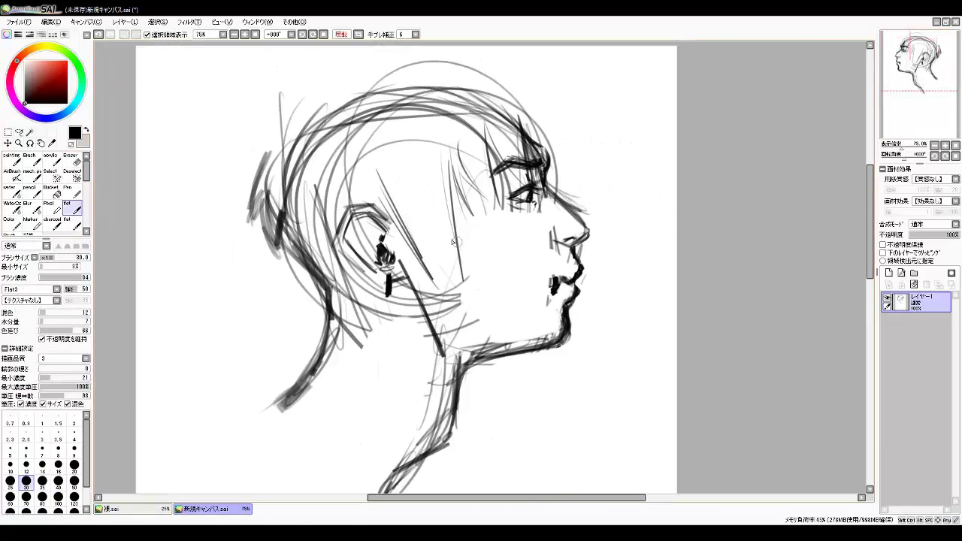
Commit the moved ear area, mirroring the view to check its placement
{"action": "key", "text": "h"}
{"action": "key", "text": "s"}
{"action": "left_click_drag", "start_coordinate": [541, 195], "coordinate": [594, 330]}
{"action": "key", "text": "ctrl+t"}
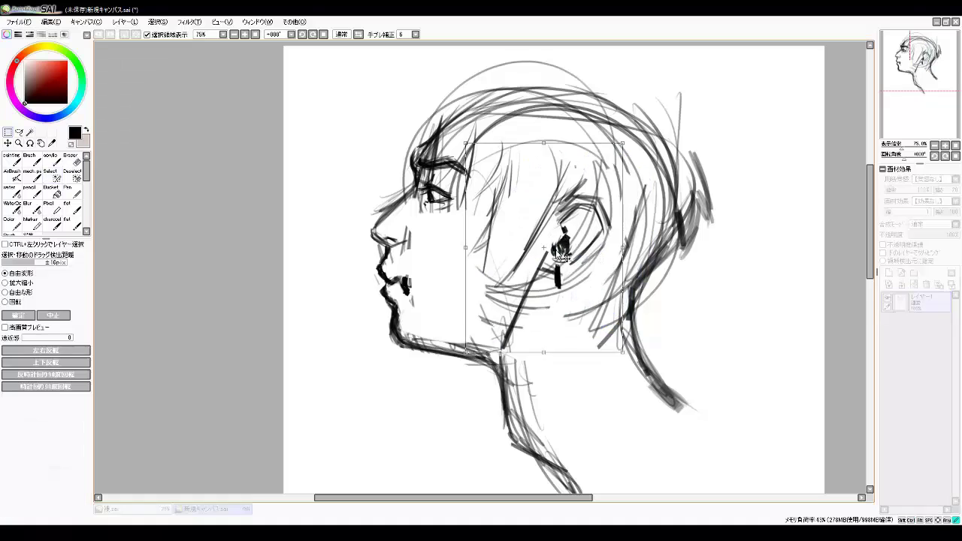
{"action": "key", "text": "h"}
{"action": "left_click", "coordinate": [73, 208]}
{"action": "key", "text": "h"}
{"action": "key", "text": "h"}
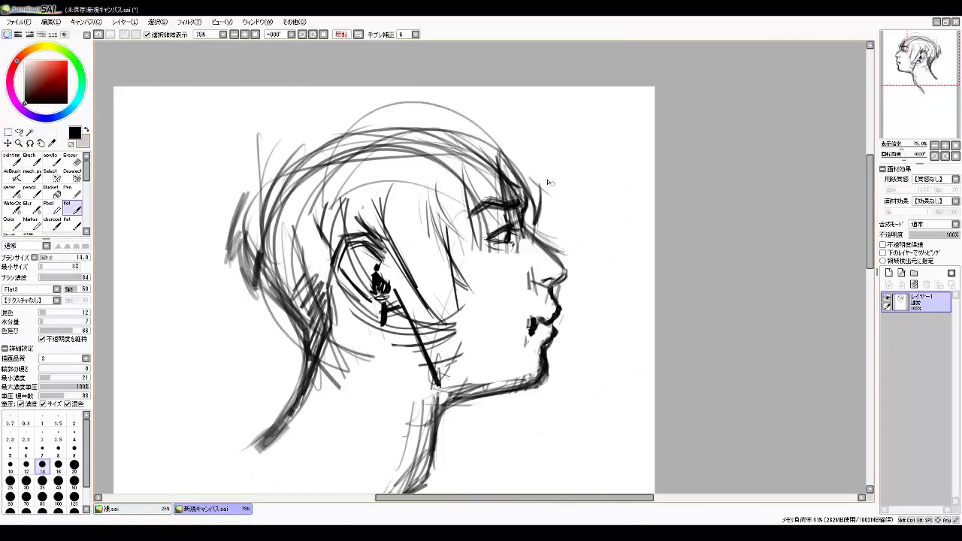
{"action": "key", "text": "h"}
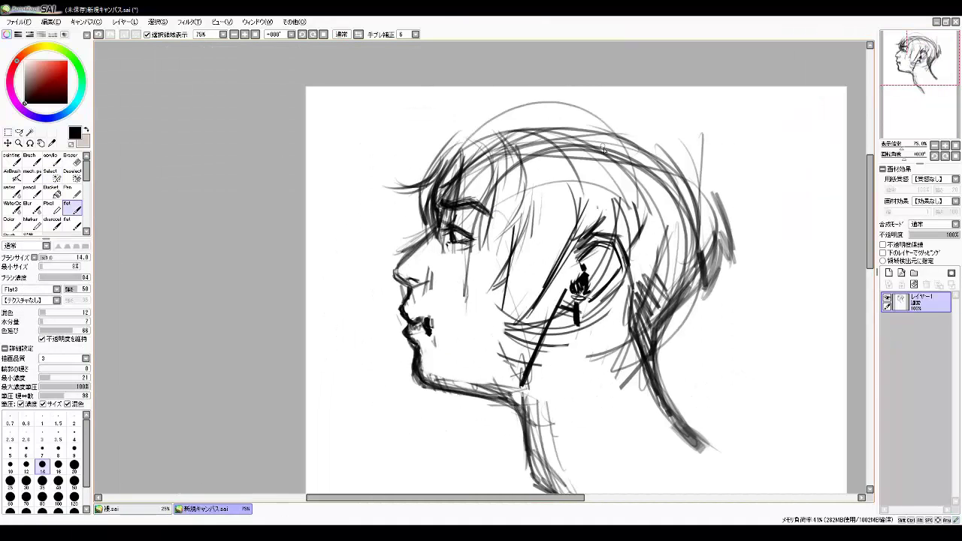
Add a small hair stroke over the head and compare it in mirrored view
{"action": "left_click_drag", "start_coordinate": [645, 277], "coordinate": [707, 240]}
{"action": "key", "text": "h"}
{"action": "key", "text": "h"}
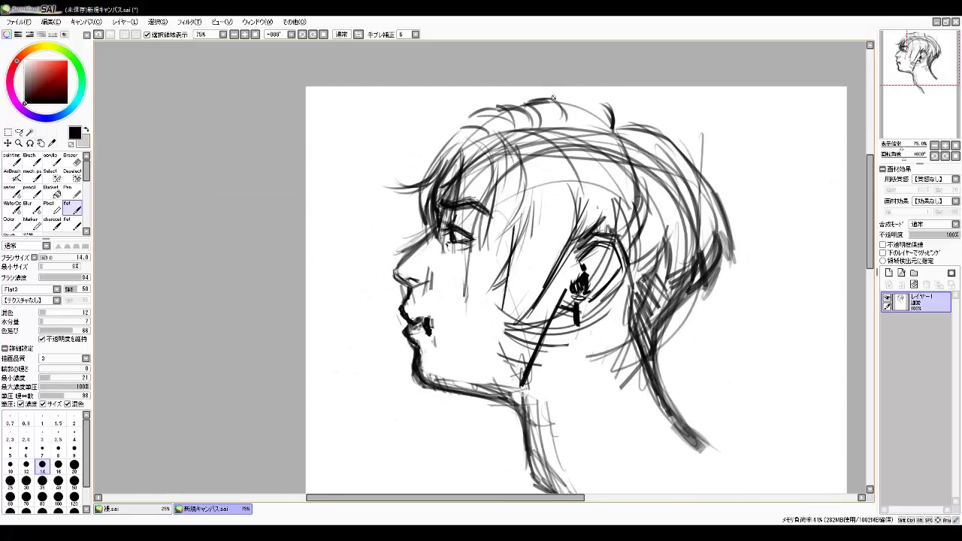
{"action": "key", "text": "h"}
{"action": "key", "text": "h"}
{"action": "scroll", "coordinate": [659, 313], "scroll_direction": "down", "scroll_amount": 1}
Sketch a stroke below the chin and the hand and arm supporting it
{"action": "left_click_drag", "start_coordinate": [460, 222], "coordinate": [437, 288]}
{"action": "mouse_move", "coordinate": [504, 312]}
{"action": "left_mouse_down"}
{"action": "mouse_move", "coordinate": [487, 283]}
{"action": "mouse_move", "coordinate": [492, 301]}
{"action": "left_mouse_up"}
{"action": "key", "text": "h"}
{"action": "key", "text": "h"}
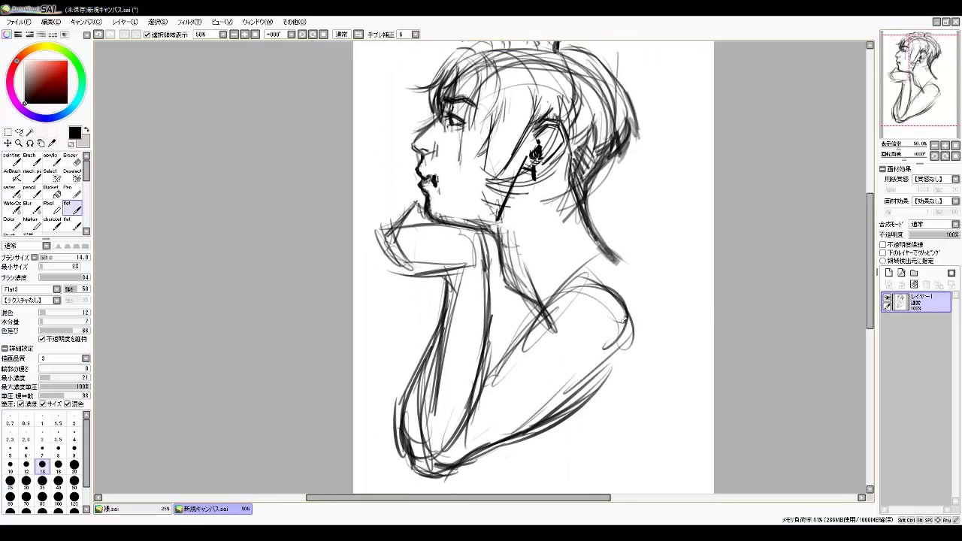
{"action": "left_click_drag", "start_coordinate": [563, 248], "coordinate": [510, 250]}
Hatch the table under the arm and add shoulder and arm strokes
{"action": "key", "text": "h"}
{"action": "key", "text": "e"}
{"action": "key", "text": "h"}
{"action": "scroll", "coordinate": [473, 390], "scroll_direction": "down", "scroll_amount": 1}
{"action": "key", "text": "b"}
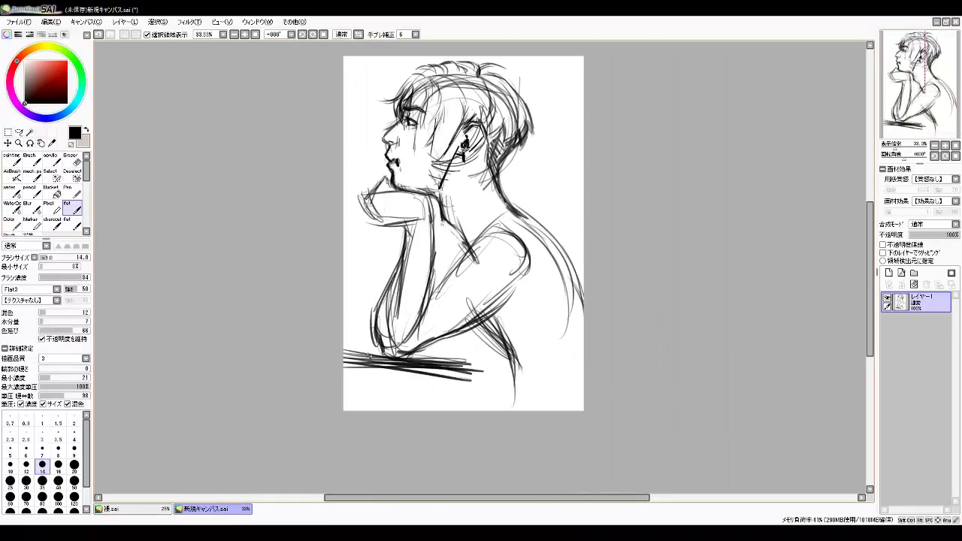
{"action": "left_click_drag", "start_coordinate": [353, 373], "coordinate": [458, 406]}
{"action": "key", "text": "h"}
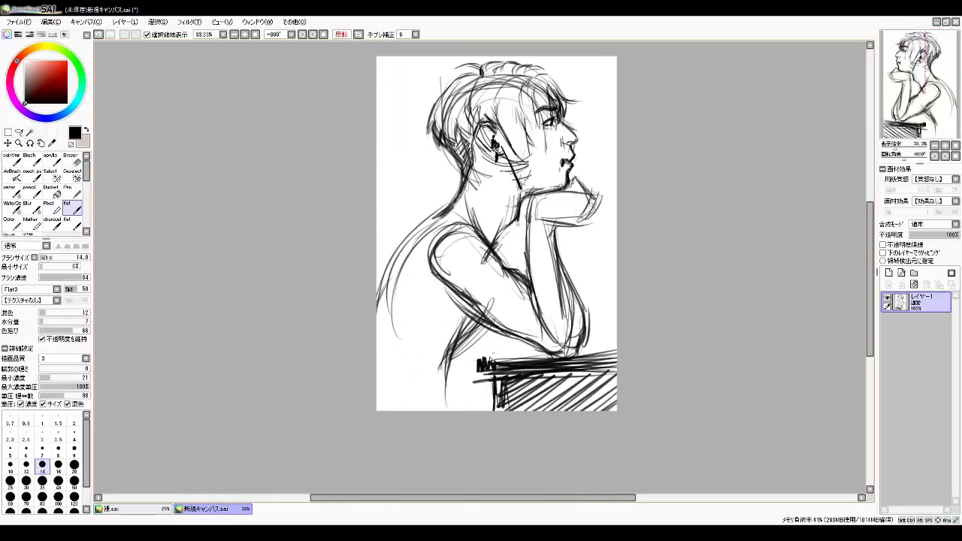
{"action": "key", "text": "h"}
{"action": "left_click_drag", "start_coordinate": [556, 237], "coordinate": [575, 312]}
Check the figure in mirrored view and add a new layer for the coat
{"action": "key", "text": "h"}
{"action": "key", "text": "e"}
{"action": "scroll", "coordinate": [484, 264], "scroll_direction": "up", "scroll_amount": 1}
{"action": "key", "text": "b"}
{"action": "key", "text": "h"}
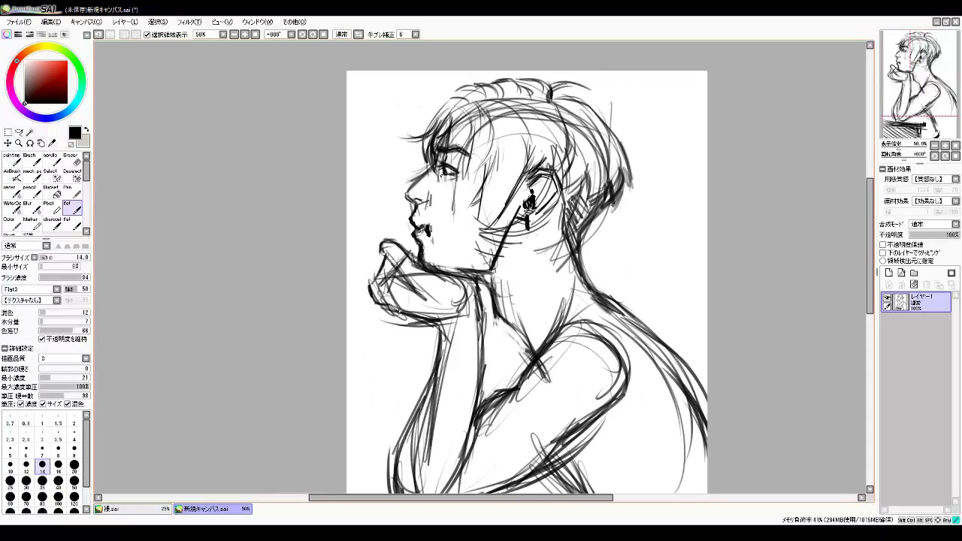
{"action": "key", "text": "e"}
{"action": "scroll", "coordinate": [679, 188], "scroll_direction": "down", "scroll_amount": 1}
{"action": "key", "text": "h"}
{"action": "key", "text": "h"}
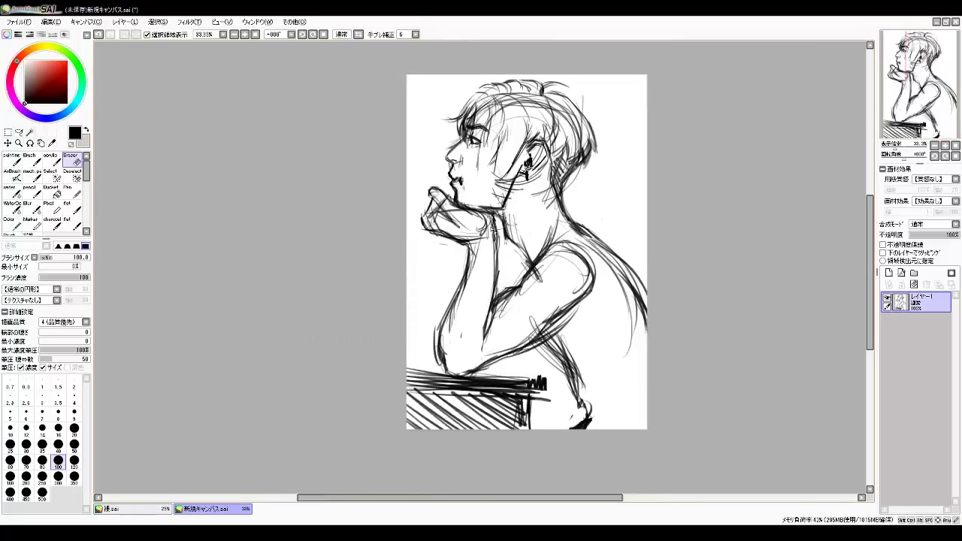
Sketch the coat's high collar on the new layer, checking it mirrored
{"action": "key", "text": "h"}
{"action": "key", "text": "ctrl+shift+n"}
{"action": "key", "text": "h"}
{"action": "key", "text": "b"}
{"action": "left_click_drag", "start_coordinate": [537, 199], "coordinate": [481, 233]}
{"action": "key", "text": "h"}
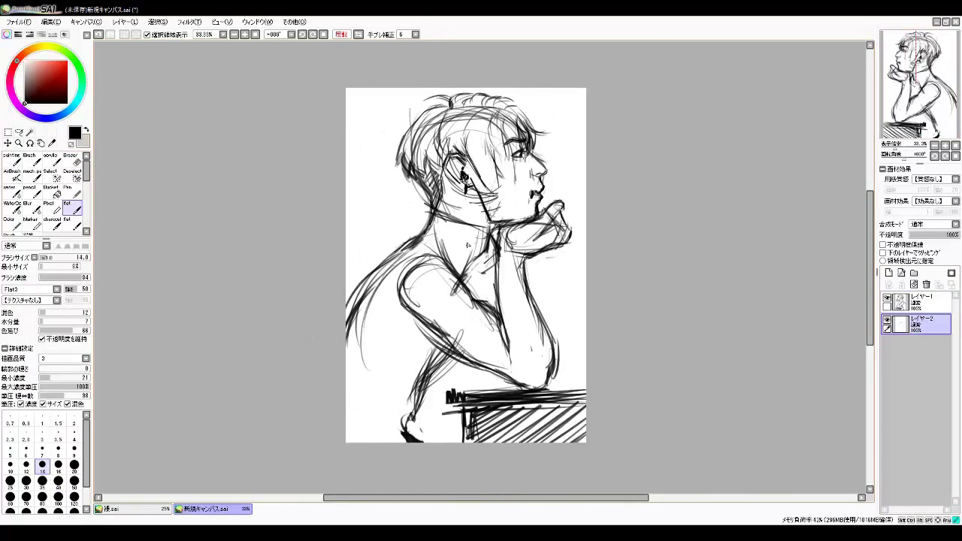
{"action": "key", "text": "h"}
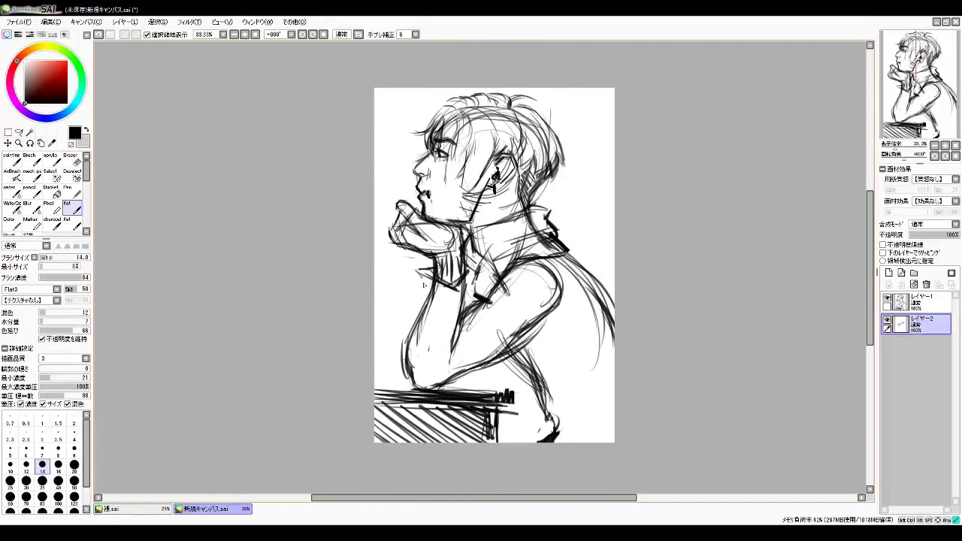
{"action": "key", "text": "e"}
Merge the coat layer into the sketch, then pick a smaller brush and dark red line colour
{"action": "key", "text": "ctrl+e"}
{"action": "key", "text": "h"}
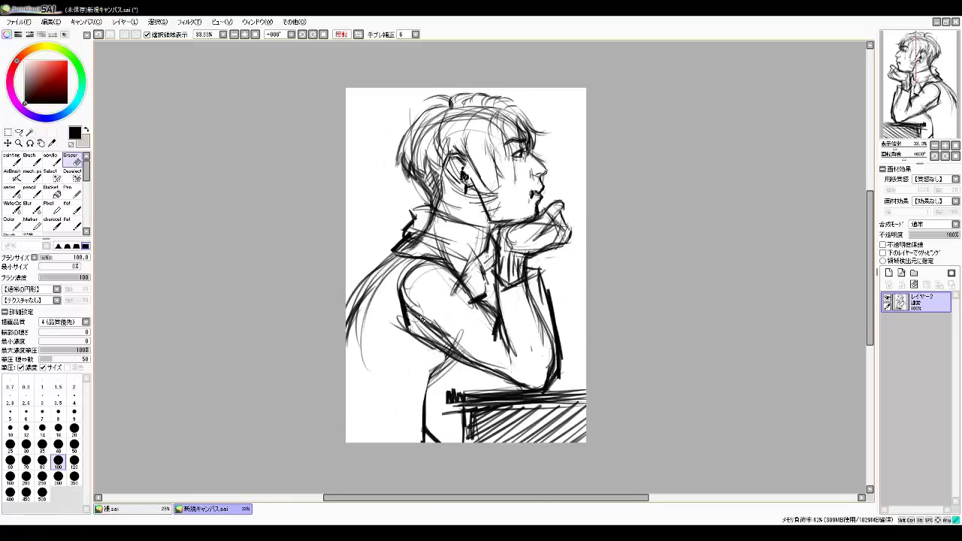
{"action": "key", "text": "h"}
{"action": "key", "text": "b"}
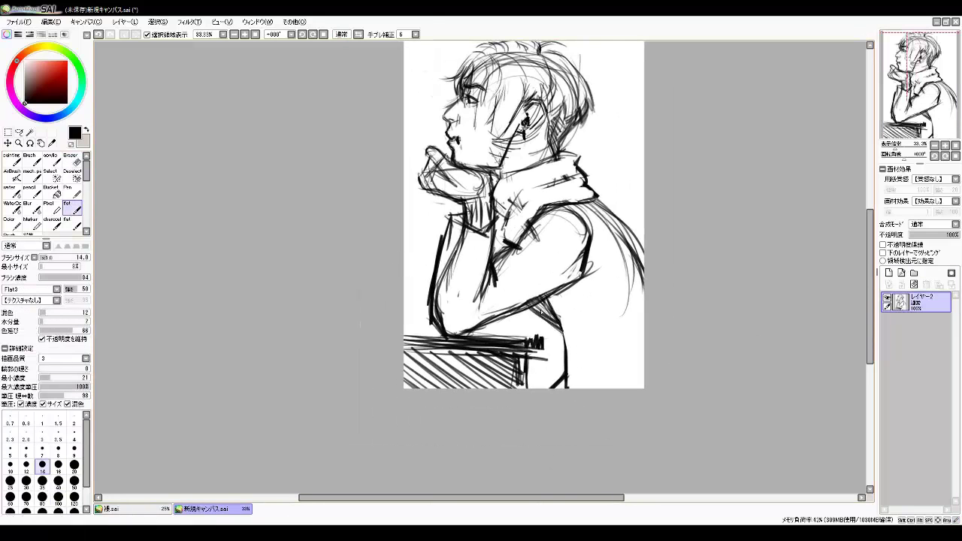
{"action": "key", "text": "bracketleft"}
{"action": "scroll", "coordinate": [524, 308], "scroll_direction": "up", "scroll_amount": 1}
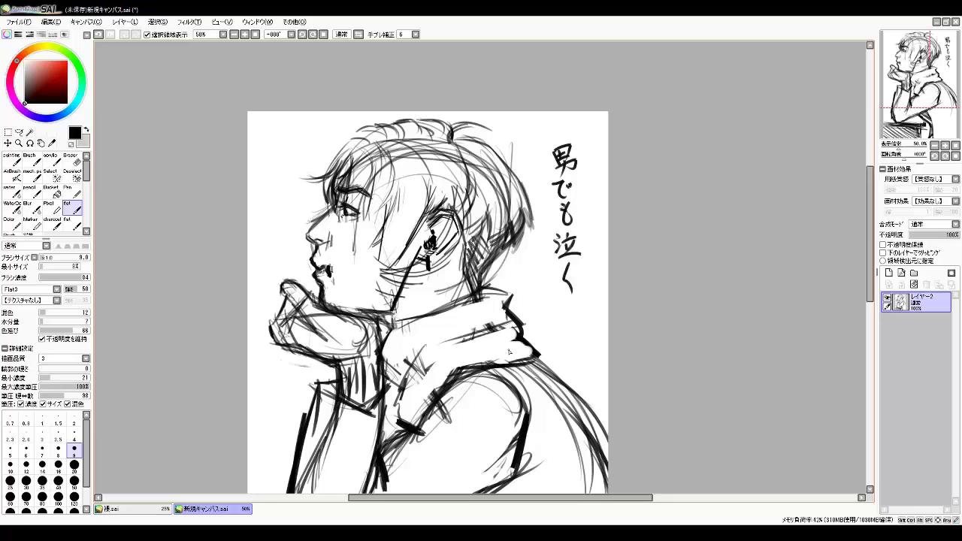
{"action": "left_click", "coordinate": [63, 118]}
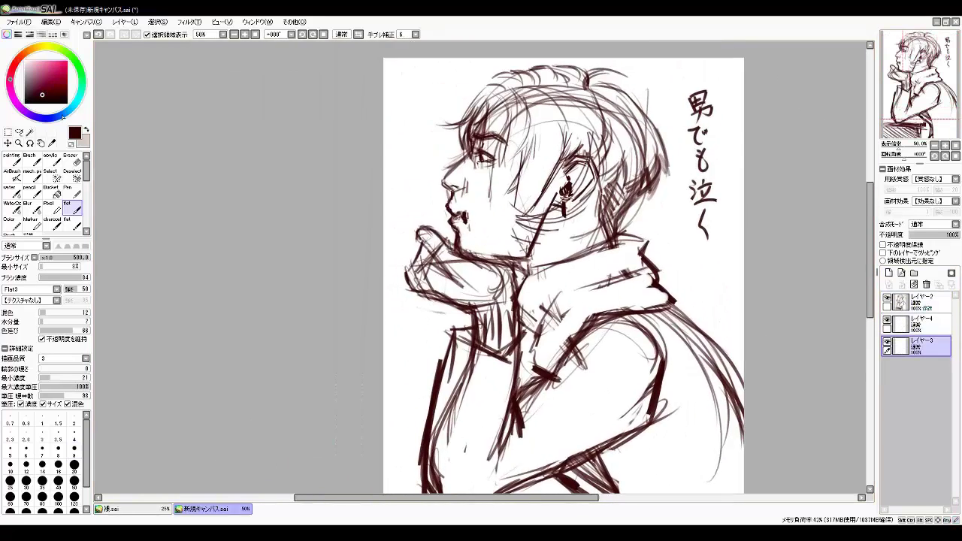
Paint a blue-teal background across the canvas
{"action": "left_click", "coordinate": [45, 90]}
{"action": "mouse_move", "coordinate": [526, 226]}
{"action": "left_mouse_down"}
{"action": "mouse_move", "coordinate": [751, 279]}
{"action": "mouse_move", "coordinate": [762, 333]}
{"action": "mouse_move", "coordinate": [393, 393]}
{"action": "mouse_move", "coordinate": [366, 387]}
{"action": "left_mouse_up"}
{"action": "scroll", "coordinate": [752, 279], "scroll_direction": "down", "scroll_amount": 1}
{"action": "scroll", "coordinate": [365, 386], "scroll_direction": "up", "scroll_amount": 2}
{"action": "scroll", "coordinate": [481, 225], "scroll_direction": "down", "scroll_amount": 1}
Paint skin tone over the face and neck on the colour layer
{"action": "left_click", "coordinate": [917, 323]}
{"action": "left_click", "coordinate": [45, 83]}
{"action": "mouse_move", "coordinate": [481, 191]}
{"action": "left_mouse_down"}
{"action": "mouse_move", "coordinate": [527, 241]}
{"action": "mouse_move", "coordinate": [511, 255]}
{"action": "left_mouse_up"}
{"action": "scroll", "coordinate": [511, 255], "scroll_direction": "up", "scroll_amount": 1}
{"action": "key", "text": "h"}
{"action": "left_click_drag", "start_coordinate": [451, 316], "coordinate": [526, 361]}
{"action": "key", "text": "h"}
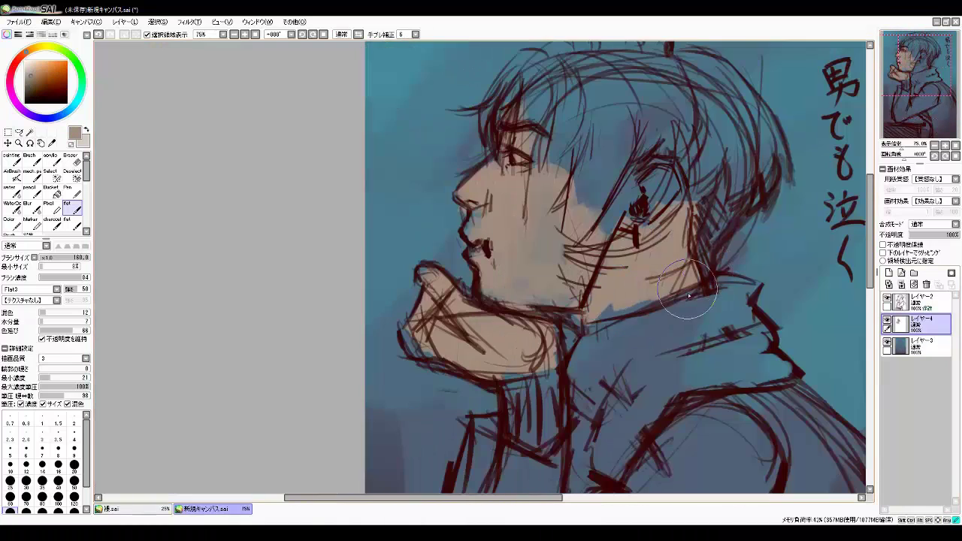
{"action": "scroll", "coordinate": [688, 296], "scroll_direction": "down", "scroll_amount": 1}
Paint the dark navy scarf at the neck with a smaller brush
{"action": "left_click", "coordinate": [28, 96]}
{"action": "left_click", "coordinate": [26, 481]}
{"action": "left_click_drag", "start_coordinate": [542, 226], "coordinate": [609, 241]}
{"action": "left_click_drag", "start_coordinate": [518, 255], "coordinate": [634, 254]}
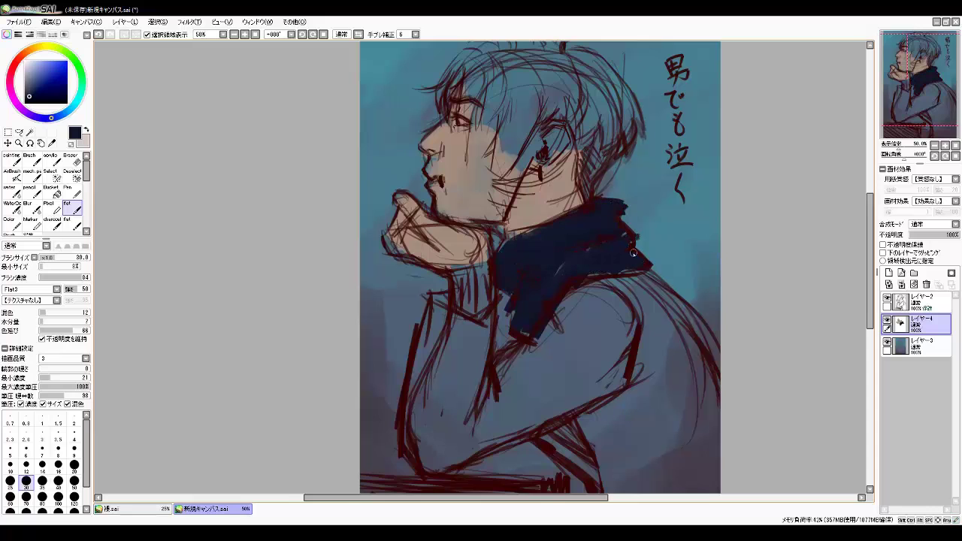
Block in dark purple hair over the head
{"action": "left_click_drag", "start_coordinate": [519, 127], "coordinate": [496, 210]}
{"action": "left_click_drag", "start_coordinate": [466, 94], "coordinate": [481, 195]}
{"action": "scroll", "coordinate": [481, 195], "scroll_direction": "up", "scroll_amount": 1}
{"action": "key", "text": "h"}
{"action": "mouse_move", "coordinate": [405, 124]}
{"action": "left_mouse_down"}
{"action": "mouse_move", "coordinate": [438, 248]}
{"action": "mouse_move", "coordinate": [301, 286]}
{"action": "left_mouse_up"}
{"action": "left_click_drag", "start_coordinate": [346, 113], "coordinate": [496, 105]}
{"action": "scroll", "coordinate": [481, 248], "scroll_direction": "up", "scroll_amount": 1}
{"action": "key", "text": "h"}
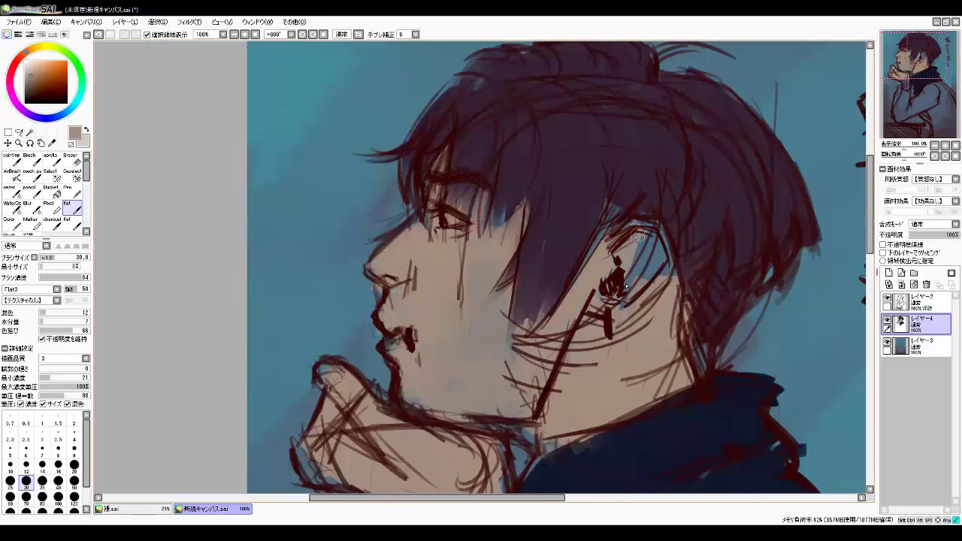
{"action": "scroll", "coordinate": [626, 287], "scroll_direction": "down", "scroll_amount": 2}
{"action": "scroll", "coordinate": [550, 156], "scroll_direction": "up", "scroll_amount": 1}
{"action": "scroll", "coordinate": [550, 155], "scroll_direction": "up", "scroll_amount": 1}
Add dark maroon and purple strokes into the hair
{"action": "left_click", "coordinate": [550, 156], "text": "alt"}
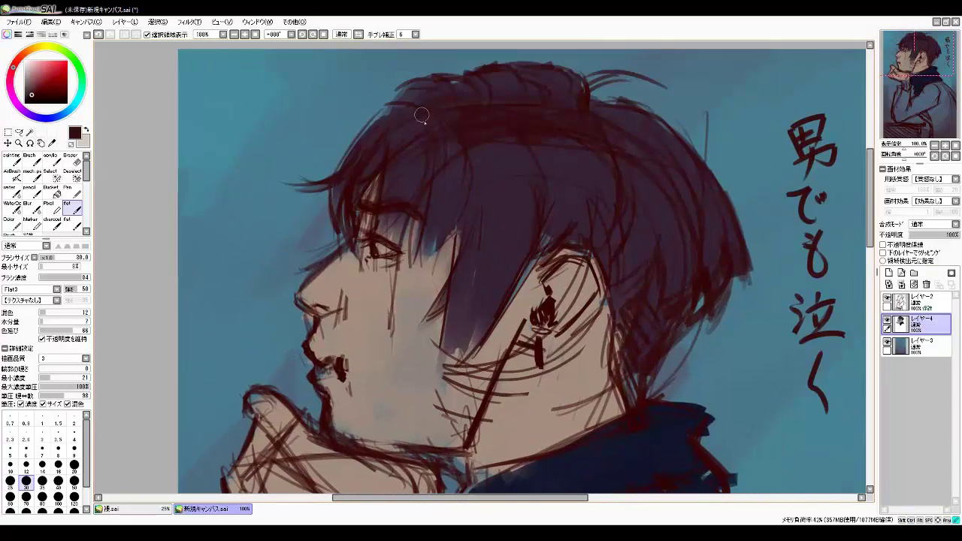
{"action": "left_click_drag", "start_coordinate": [458, 270], "coordinate": [481, 353]}
{"action": "left_click_drag", "start_coordinate": [556, 203], "coordinate": [677, 293]}
{"action": "key", "text": "h"}
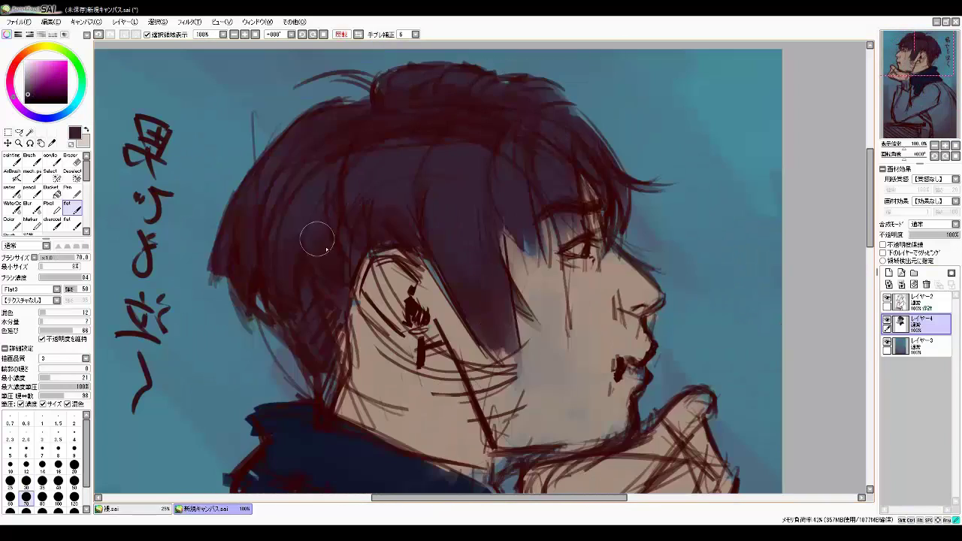
{"action": "key", "text": "h"}
Paint the tan coat colour on the shoulder
{"action": "key", "text": "h"}
{"action": "scroll", "coordinate": [481, 270], "scroll_direction": "down", "scroll_amount": 3}
{"action": "left_click_drag", "start_coordinate": [323, 410], "coordinate": [317, 350]}
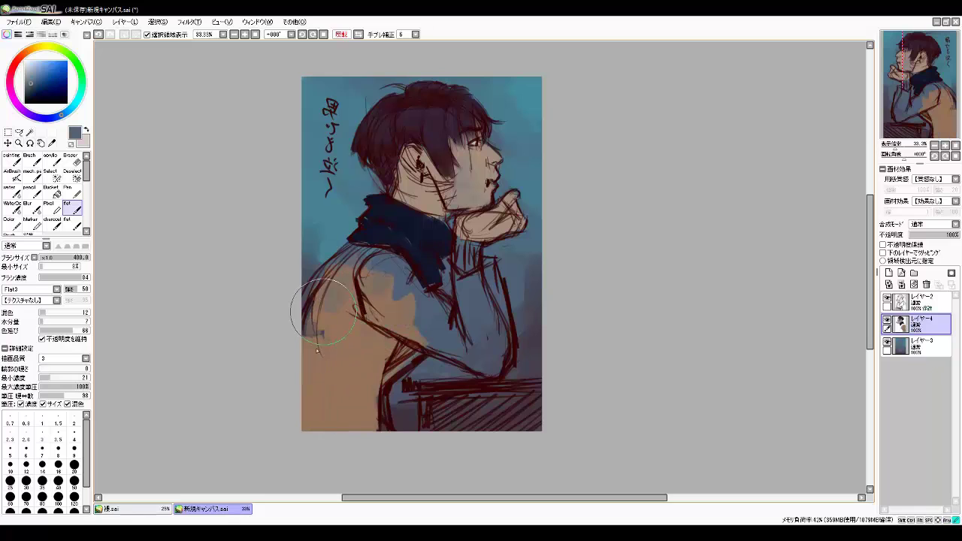
{"action": "key", "text": "h"}
{"action": "key", "text": "h"}
{"action": "scroll", "coordinate": [481, 271], "scroll_direction": "up", "scroll_amount": 3}
{"action": "key", "text": "h"}
{"action": "scroll", "coordinate": [376, 363], "scroll_direction": "down", "scroll_amount": 3}
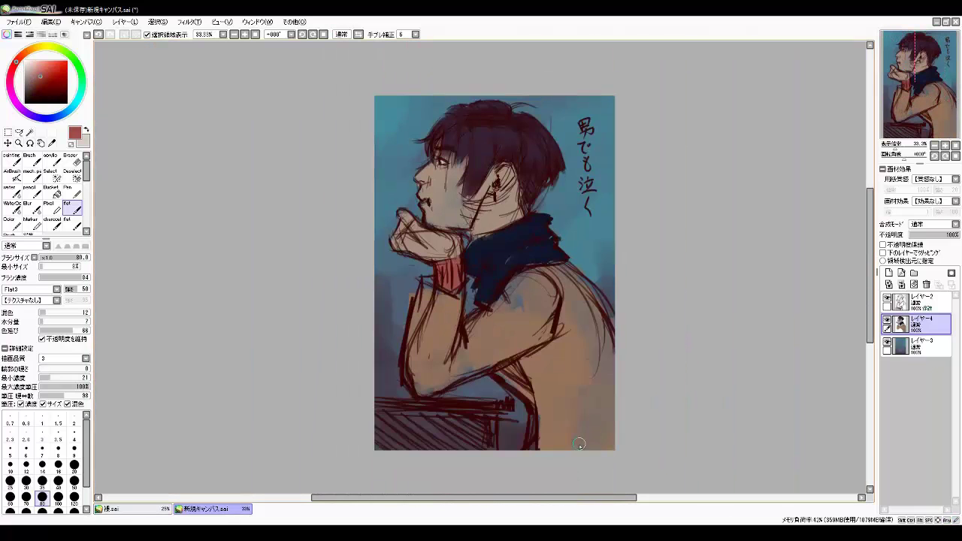
{"action": "left_click", "coordinate": [399, 431], "text": "alt"}
On a new detail layer, shade the chin in light skin and the jaw and neck in dark grey
{"action": "key", "text": "h"}
{"action": "left_click", "coordinate": [888, 273]}
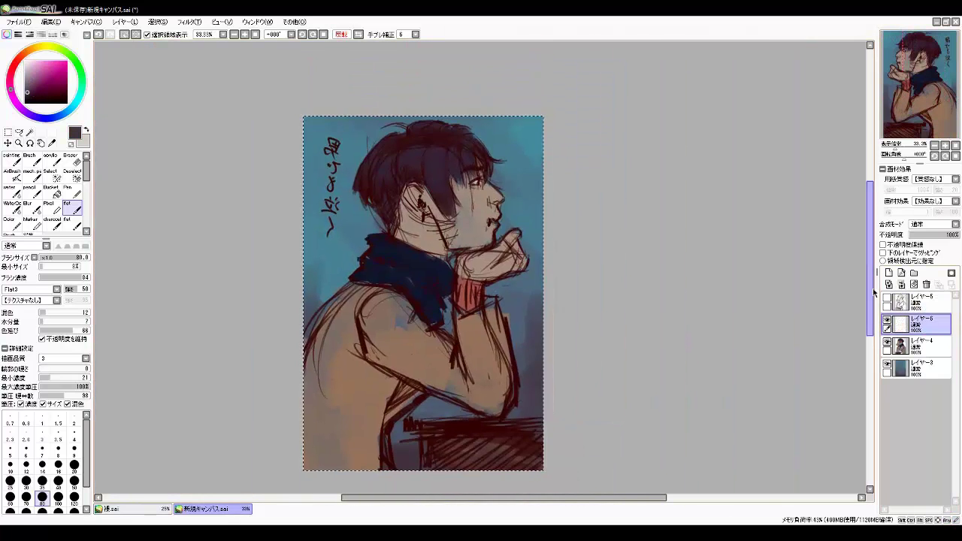
{"action": "key", "text": "h"}
{"action": "scroll", "coordinate": [497, 325], "scroll_direction": "up", "scroll_amount": 3}
{"action": "left_click", "coordinate": [496, 325], "text": "alt"}
{"action": "key", "text": "h"}
{"action": "left_click_drag", "start_coordinate": [504, 350], "coordinate": [449, 355]}
{"action": "key", "text": "h"}
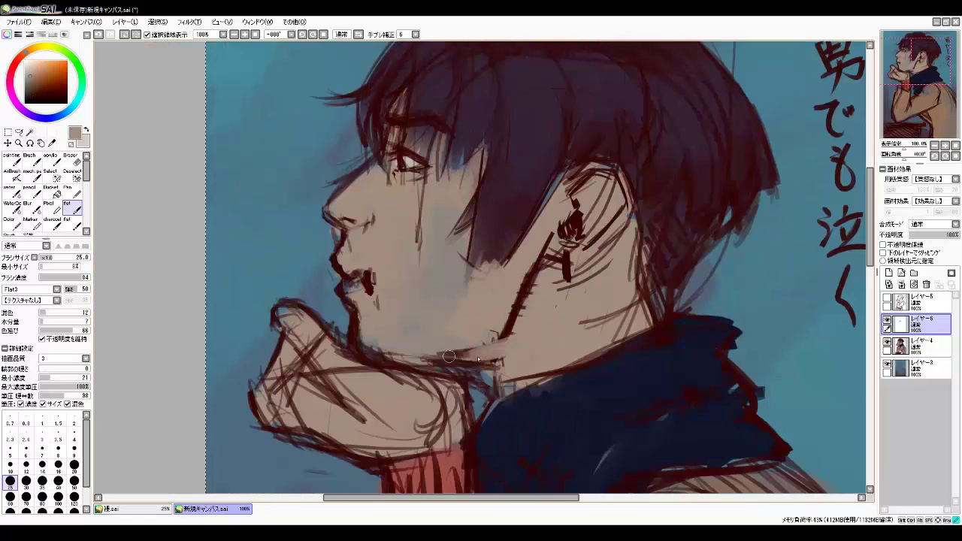
{"action": "left_click_drag", "start_coordinate": [529, 278], "coordinate": [547, 324]}
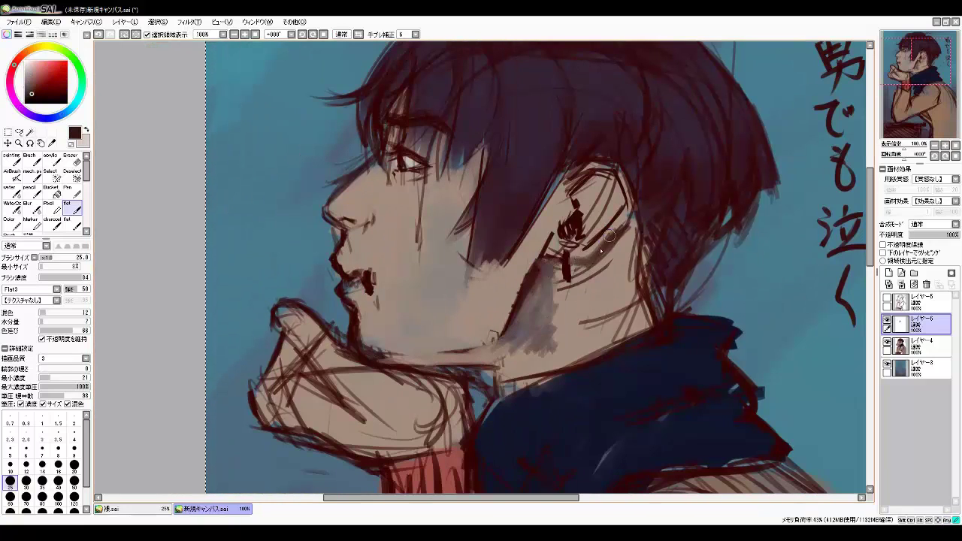
{"action": "key", "text": "h"}
{"action": "key", "text": "h"}
{"action": "left_click_drag", "start_coordinate": [451, 376], "coordinate": [479, 256]}
{"action": "key", "text": "h"}
{"action": "key", "text": "h"}
Paint light skin-brown over the thumb's dark lines and add grey shading on the hand and arm
{"action": "left_click", "coordinate": [305, 279], "text": "alt"}
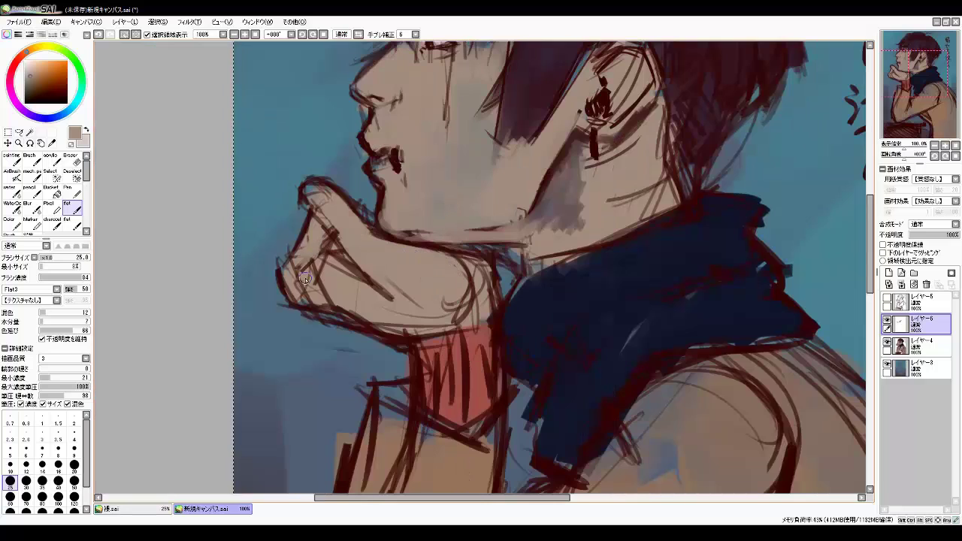
{"action": "left_click", "coordinate": [350, 256], "text": "alt"}
{"action": "left_click_drag", "start_coordinate": [310, 190], "coordinate": [330, 219]}
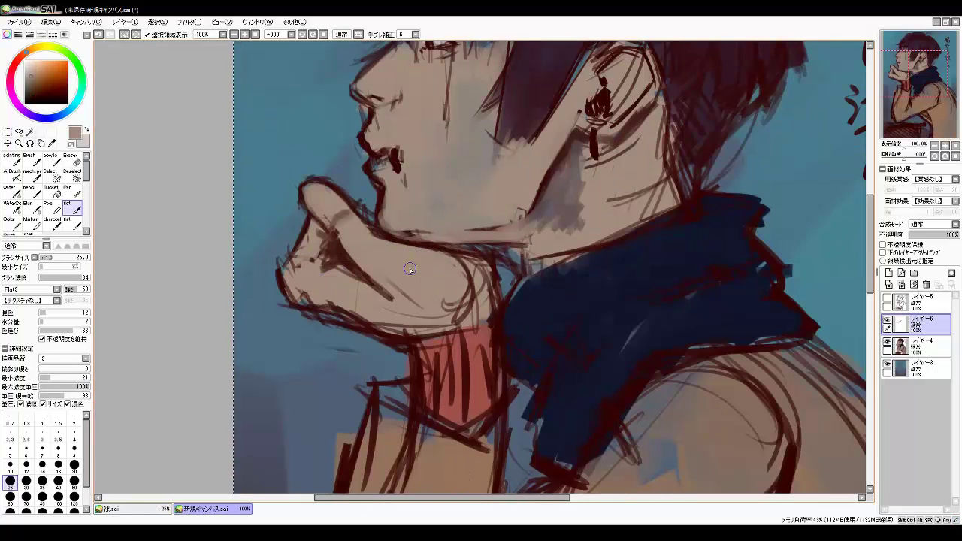
{"action": "left_click_drag", "start_coordinate": [411, 263], "coordinate": [451, 289]}
{"action": "scroll", "coordinate": [451, 289], "scroll_direction": "down", "scroll_amount": 2}
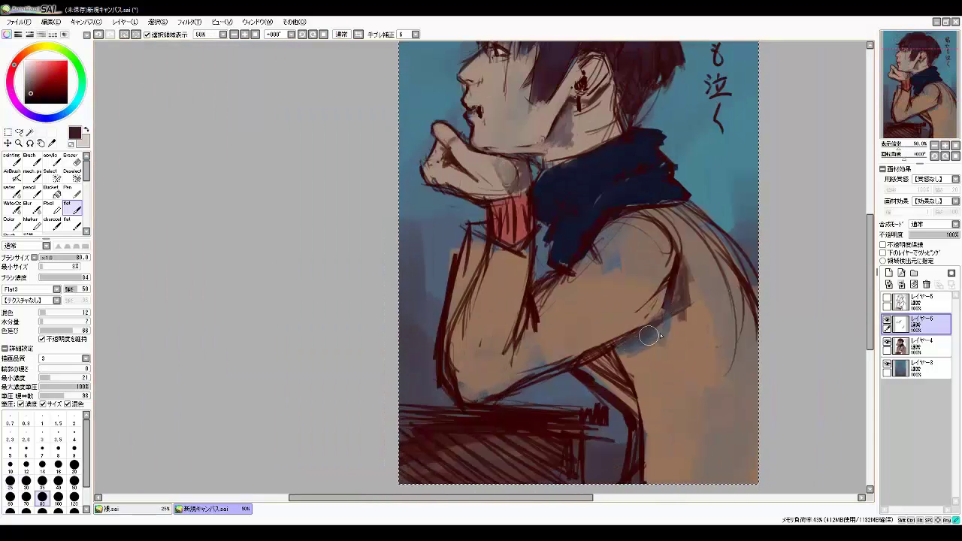
{"action": "left_click_drag", "start_coordinate": [657, 331], "coordinate": [637, 354]}
{"action": "scroll", "coordinate": [636, 354], "scroll_direction": "up", "scroll_amount": 2}
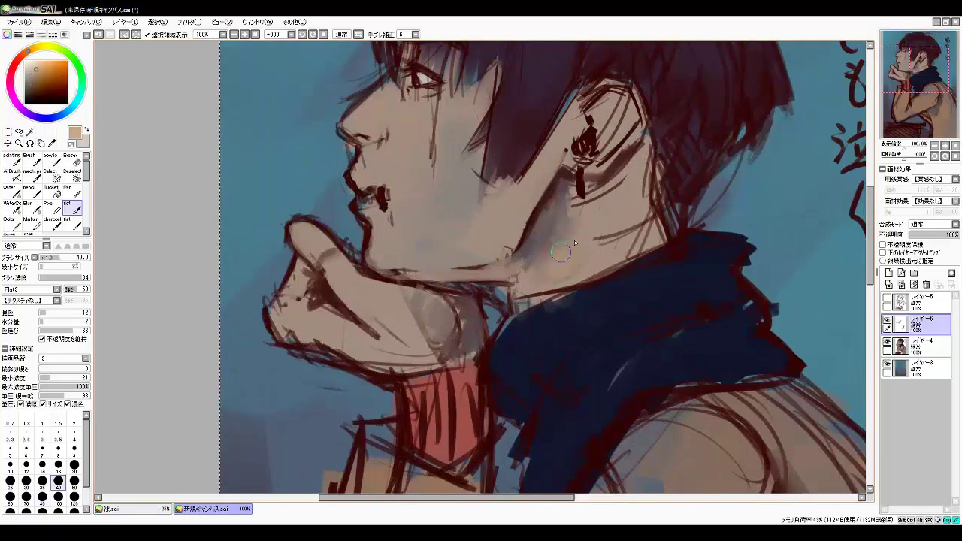
Work light tan and red tones into the face, mirroring the canvas to compare
{"action": "left_click", "coordinate": [587, 299], "text": "alt"}
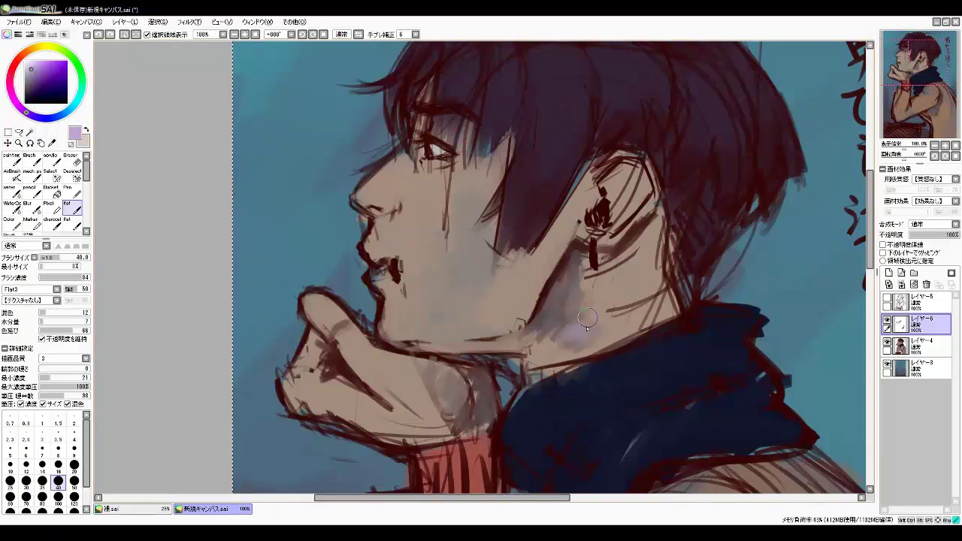
{"action": "key", "text": "h"}
{"action": "key", "text": "h"}
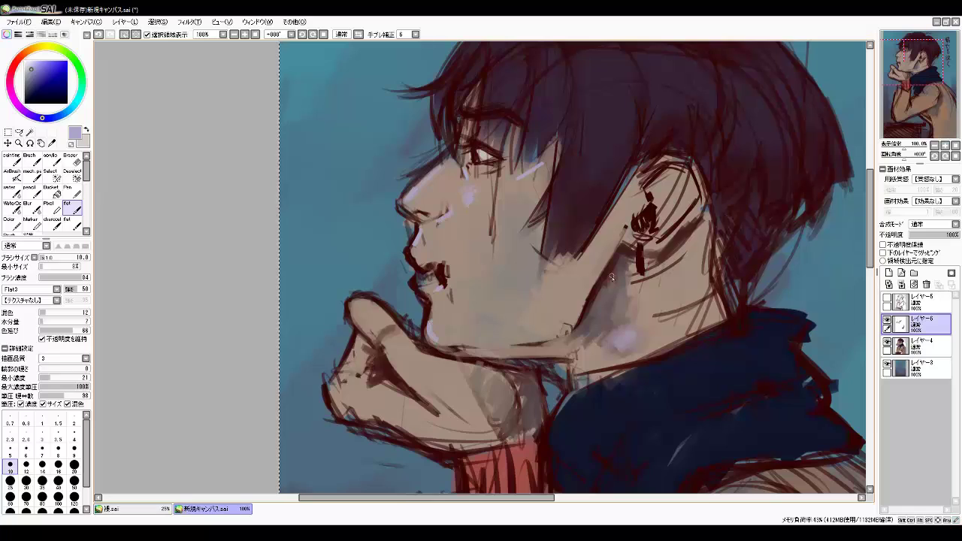
{"action": "key", "text": "h"}
{"action": "key", "text": "h"}
{"action": "scroll", "coordinate": [398, 245], "scroll_direction": "down", "scroll_amount": 2}
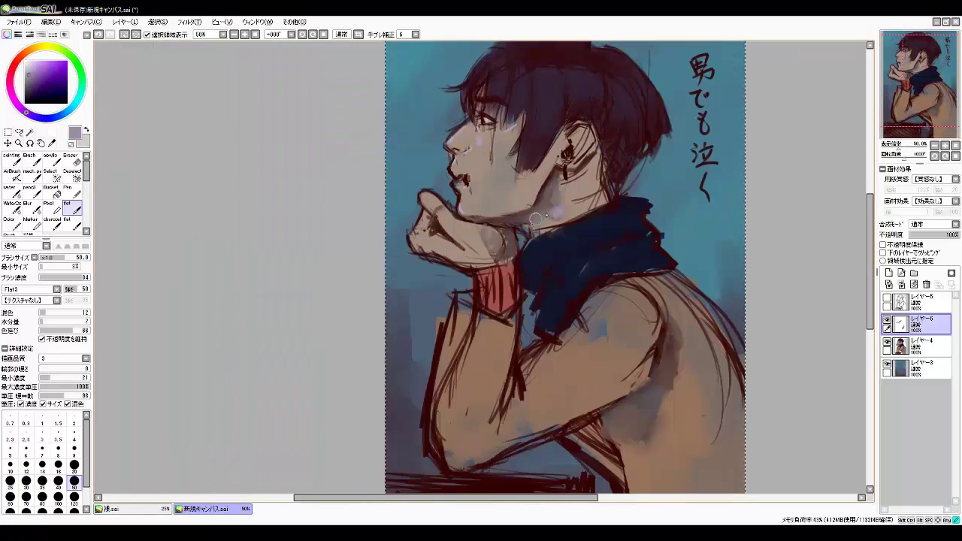
{"action": "key", "text": "h"}
{"action": "key", "text": "h"}
{"action": "left_click", "coordinate": [587, 168], "text": "alt"}
{"action": "scroll", "coordinate": [587, 168], "scroll_direction": "up", "scroll_amount": 3}
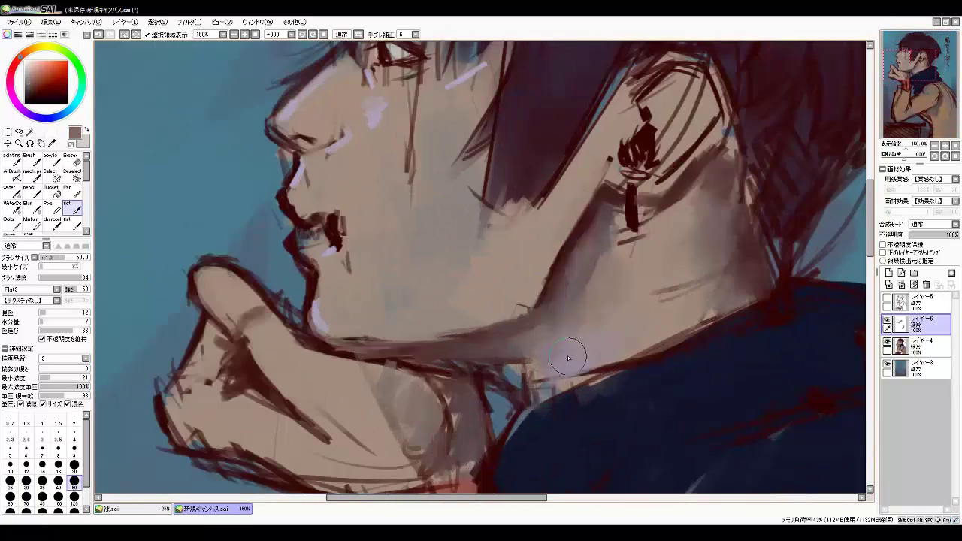
{"action": "scroll", "coordinate": [466, 226], "scroll_direction": "down", "scroll_amount": 3}
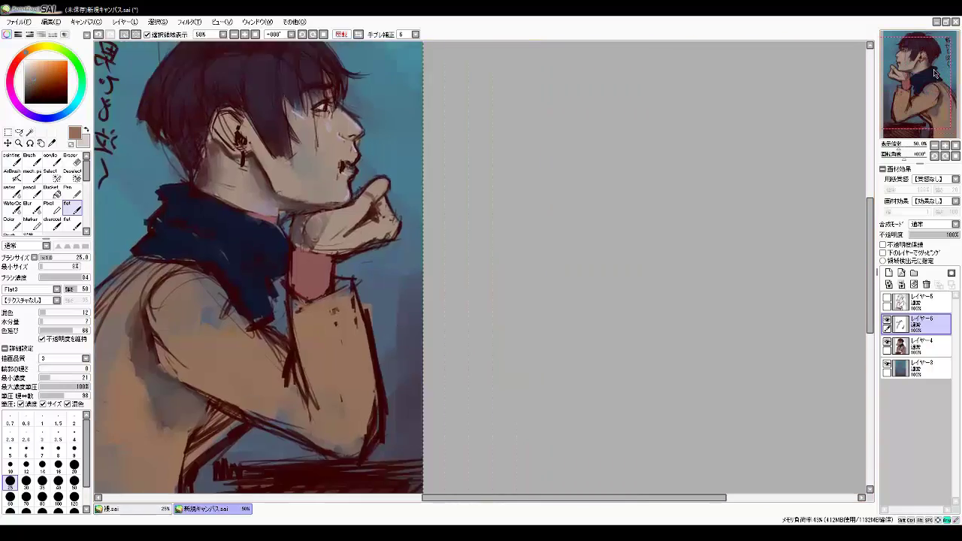
{"action": "key", "text": "h"}
{"action": "key", "text": "h"}
{"action": "scroll", "coordinate": [466, 184], "scroll_direction": "up", "scroll_amount": 3}
{"action": "scroll", "coordinate": [464, 182], "scroll_direction": "down", "scroll_amount": 2}
{"action": "key", "text": "h"}
{"action": "key", "text": "h"}
{"action": "key", "text": "h"}
{"action": "key", "text": "h"}
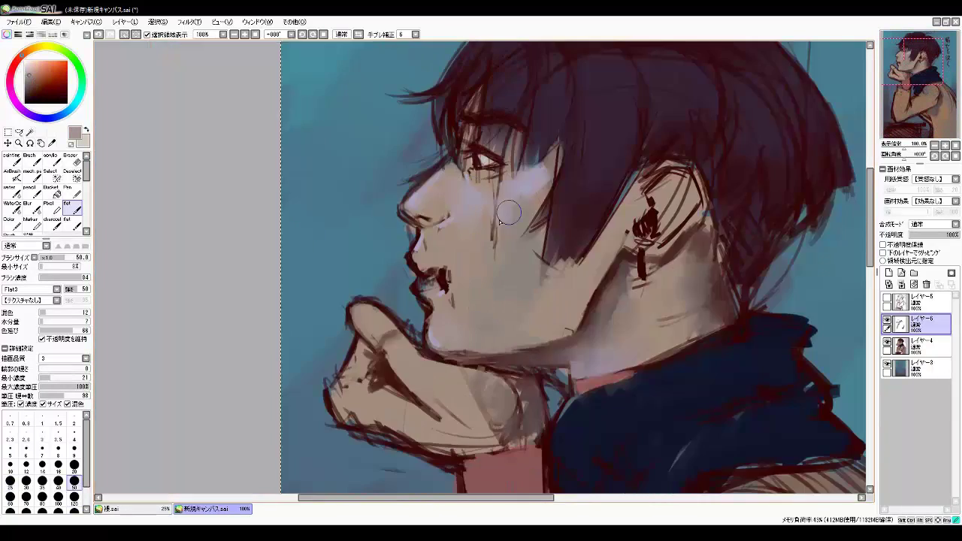
{"action": "key", "text": "h"}
{"action": "key", "text": "h"}
Use dark red-brown and purple at a fine 1.5 brush size for the tear streak
{"action": "key", "text": "h"}
{"action": "left_click", "coordinate": [427, 107], "text": "alt"}
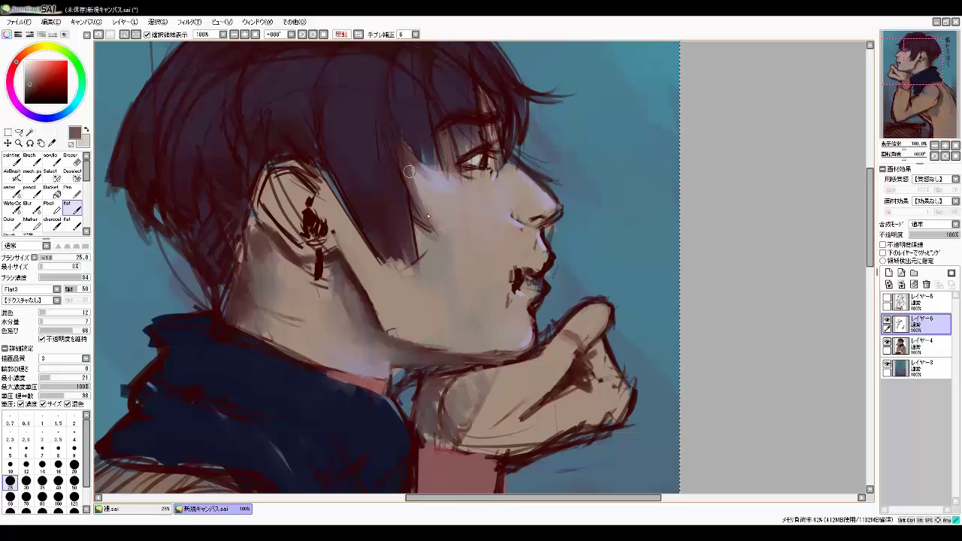
{"action": "key", "text": "h"}
{"action": "key", "text": "h"}
{"action": "scroll", "coordinate": [331, 248], "scroll_direction": "up", "scroll_amount": 2}
{"action": "scroll", "coordinate": [334, 233], "scroll_direction": "up", "scroll_amount": 1}
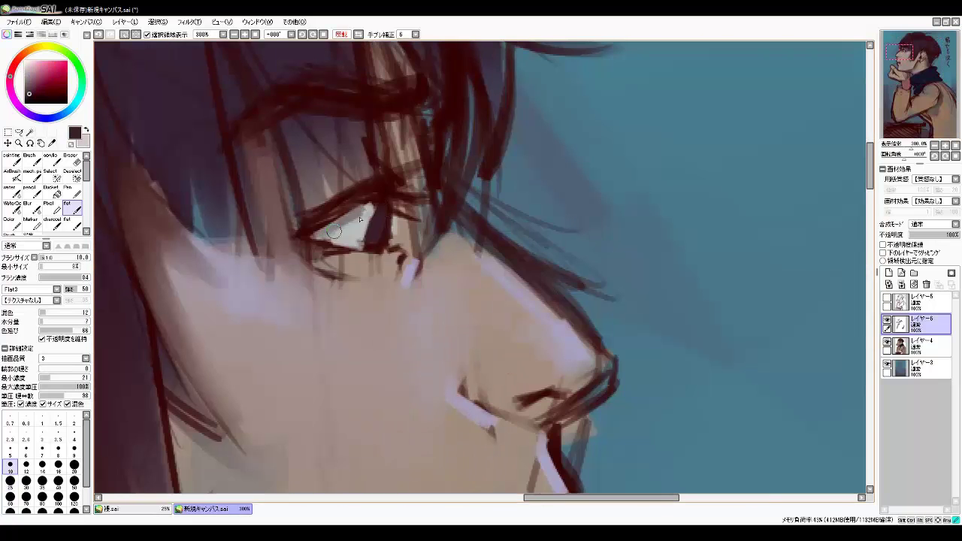
{"action": "scroll", "coordinate": [315, 254], "scroll_direction": "down", "scroll_amount": 3}
{"action": "scroll", "coordinate": [315, 254], "scroll_direction": "up", "scroll_amount": 3}
{"action": "left_click", "coordinate": [58, 419]}
{"action": "left_click", "coordinate": [30, 70]}
{"action": "key", "text": "h"}
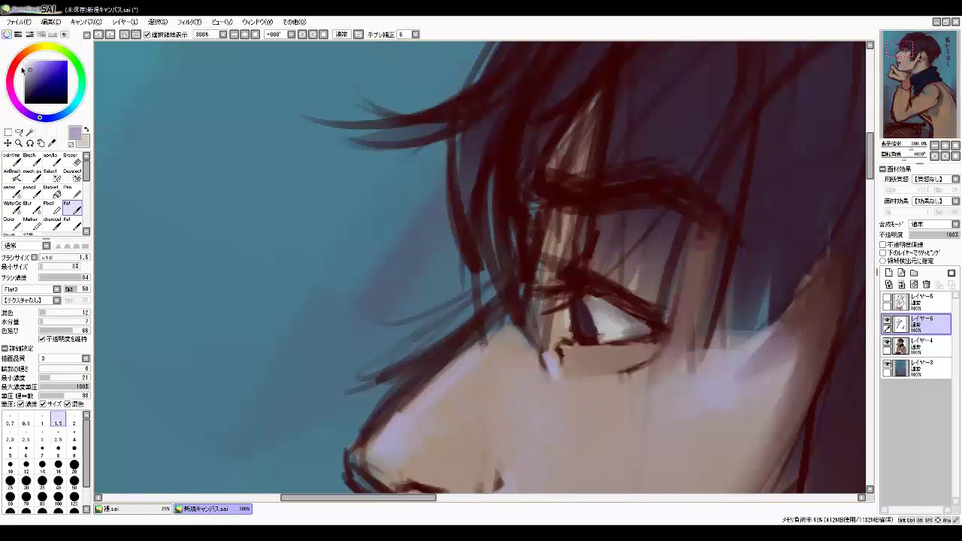
Paint reddish lips over a light skin-brown base, flipping the canvas to check
{"action": "scroll", "coordinate": [602, 318], "scroll_direction": "down", "scroll_amount": 2}
{"action": "scroll", "coordinate": [562, 186], "scroll_direction": "down", "scroll_amount": 1}
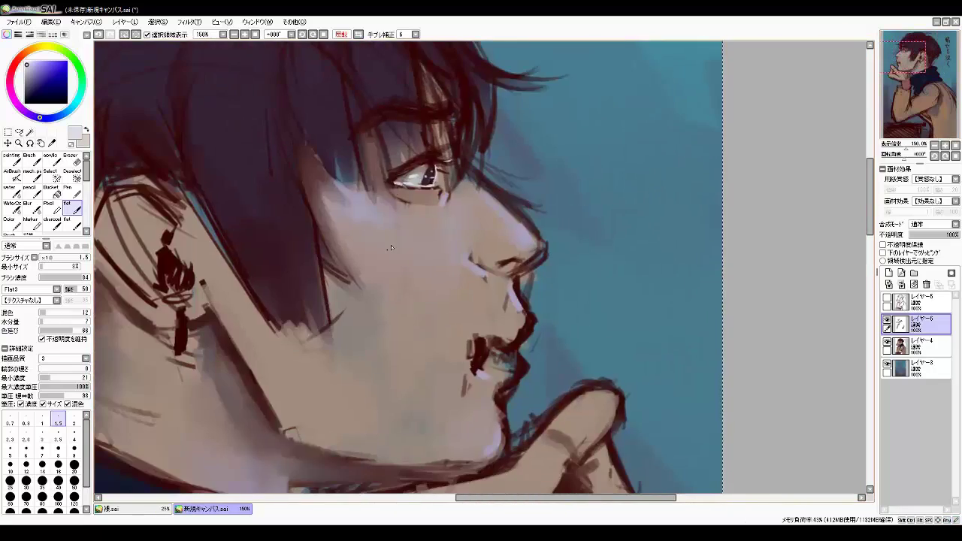
{"action": "scroll", "coordinate": [562, 185], "scroll_direction": "up", "scroll_amount": 1}
{"action": "key", "text": "h"}
{"action": "scroll", "coordinate": [334, 126], "scroll_direction": "down", "scroll_amount": 2}
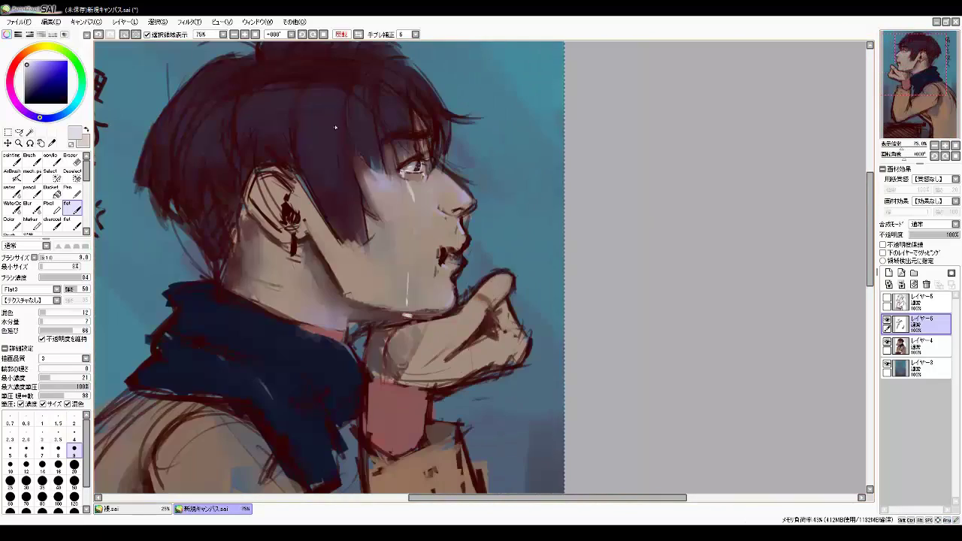
{"action": "left_click", "coordinate": [387, 176], "text": "alt"}
{"action": "key", "text": "h"}
{"action": "key", "text": "h"}
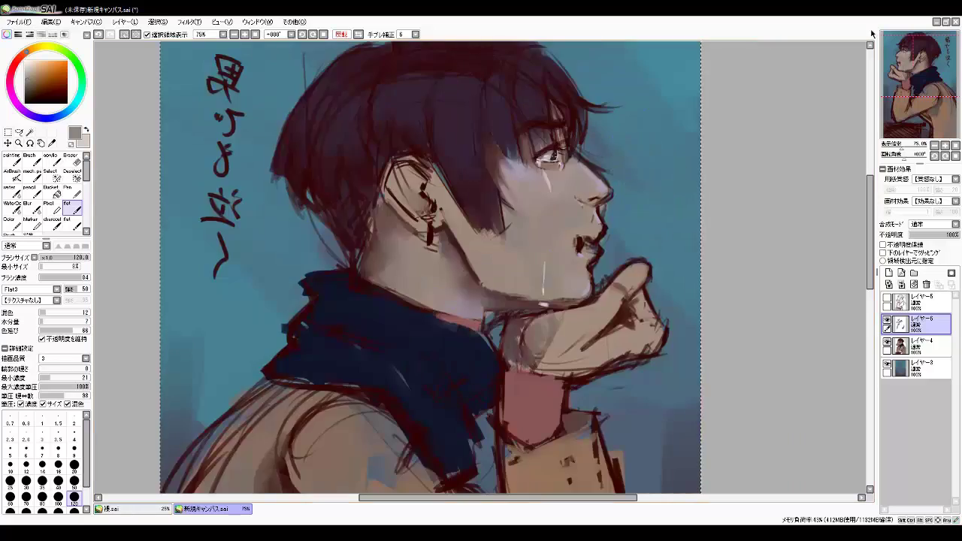
Paint light-brown strokes along the arm's left side, using dark and red-brown tones
{"action": "key", "text": "h"}
{"action": "scroll", "coordinate": [440, 288], "scroll_direction": "up", "scroll_amount": 2}
{"action": "left_click", "coordinate": [436, 330], "text": "alt"}
{"action": "key", "text": "h"}
{"action": "key", "text": "h"}
{"action": "left_click", "coordinate": [434, 326], "text": "alt"}
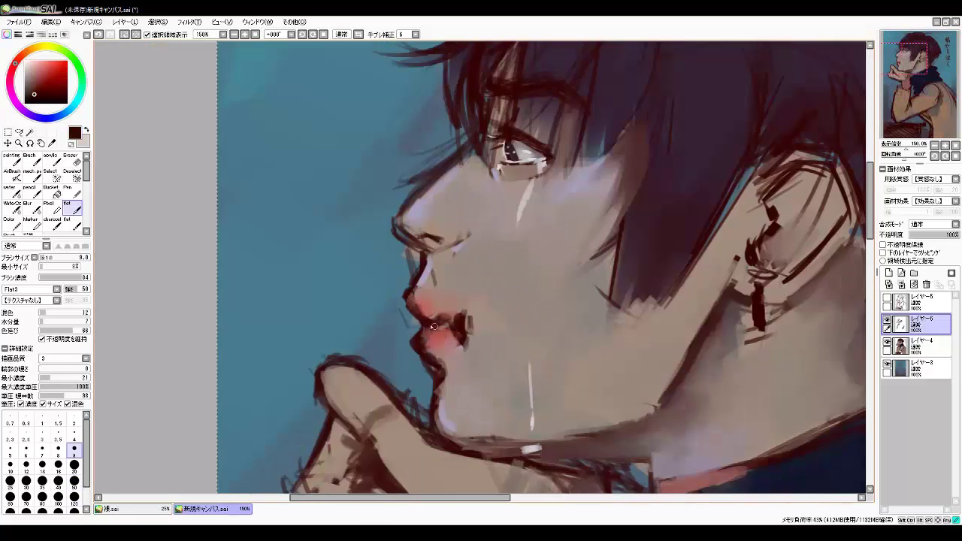
{"action": "left_click", "coordinate": [460, 255], "text": "alt"}
{"action": "key", "text": "h"}
{"action": "key", "text": "h"}
{"action": "scroll", "coordinate": [565, 292], "scroll_direction": "down", "scroll_amount": 3}
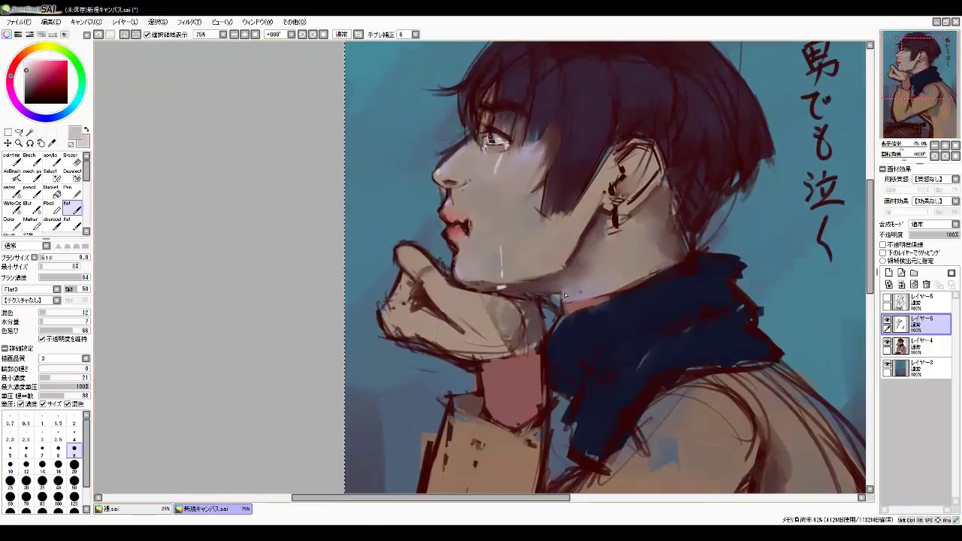
{"action": "key", "text": "h"}
{"action": "scroll", "coordinate": [415, 250], "scroll_direction": "up", "scroll_amount": 1}
{"action": "key", "text": "h"}
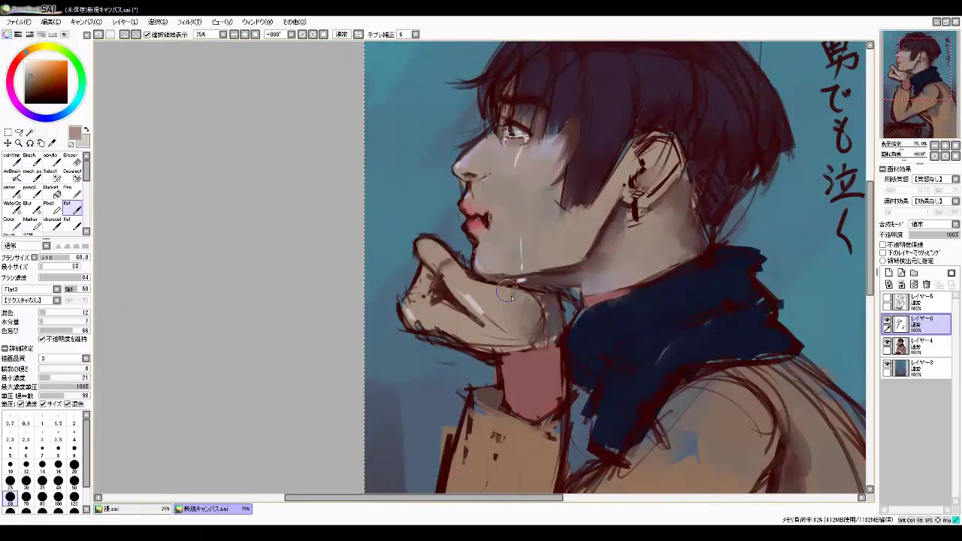
{"action": "key", "text": "h"}
Cover the back's shadow with broad light tan strokes, then add broad grey strokes across it
{"action": "key", "text": "h"}
{"action": "scroll", "coordinate": [697, 199], "scroll_direction": "down", "scroll_amount": 1}
{"action": "left_click_drag", "start_coordinate": [947, 88], "coordinate": [944, 88]}
{"action": "left_click_drag", "start_coordinate": [520, 274], "coordinate": [536, 362]}
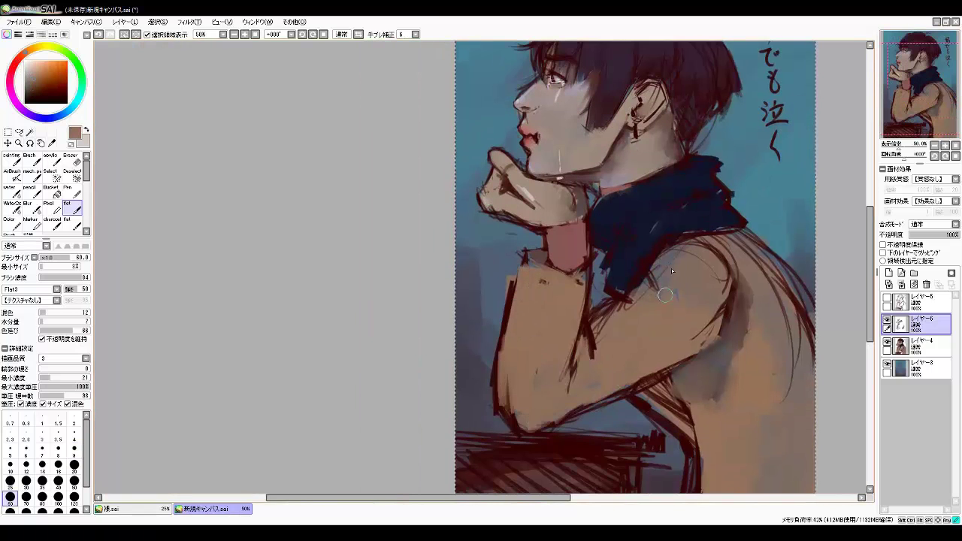
{"action": "left_click_drag", "start_coordinate": [671, 270], "coordinate": [635, 225]}
{"action": "left_click", "coordinate": [509, 389], "text": "alt"}
{"action": "key", "text": "h"}
{"action": "key", "text": "h"}
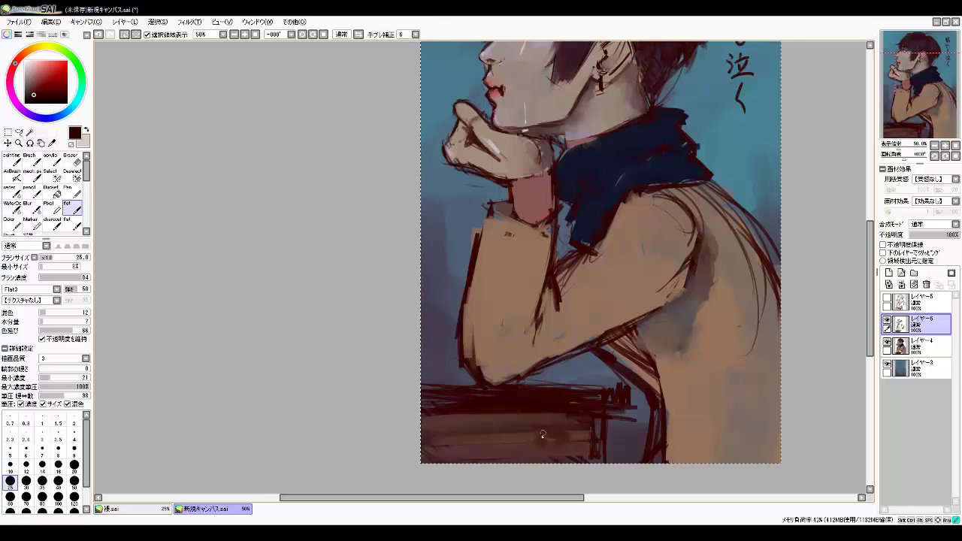
{"action": "left_click", "coordinate": [687, 301], "text": "alt"}
{"action": "mouse_move", "coordinate": [687, 300]}
{"action": "left_mouse_down"}
{"action": "mouse_move", "coordinate": [699, 226]}
{"action": "mouse_move", "coordinate": [787, 431]}
{"action": "left_mouse_up"}
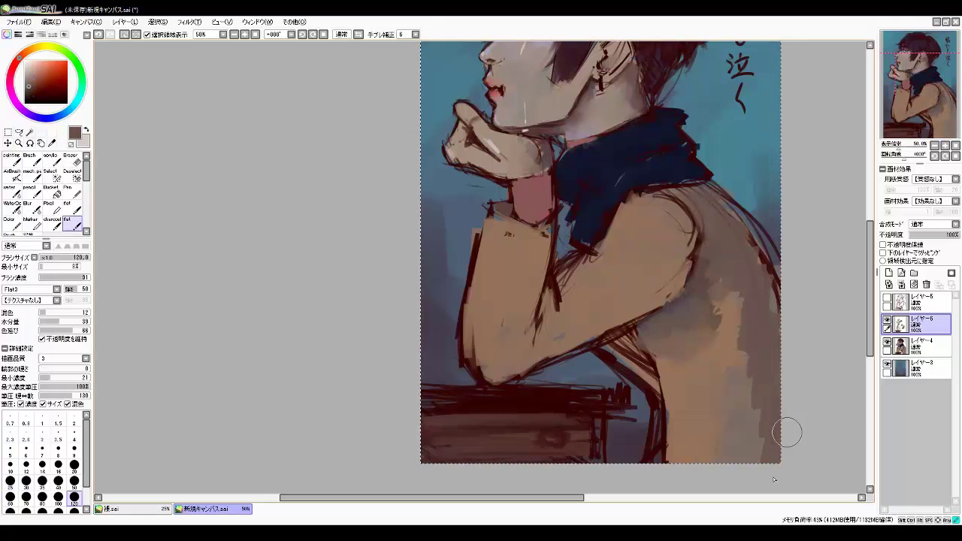
{"action": "mouse_move", "coordinate": [737, 316]}
{"action": "left_mouse_down"}
{"action": "mouse_move", "coordinate": [767, 423]}
{"action": "mouse_move", "coordinate": [747, 258]}
{"action": "left_mouse_up"}
{"action": "key", "text": "h"}
Brush teal highlight streaks into the hair, then touch the mouth and nose in mauve and pale skin
{"action": "key", "text": "h"}
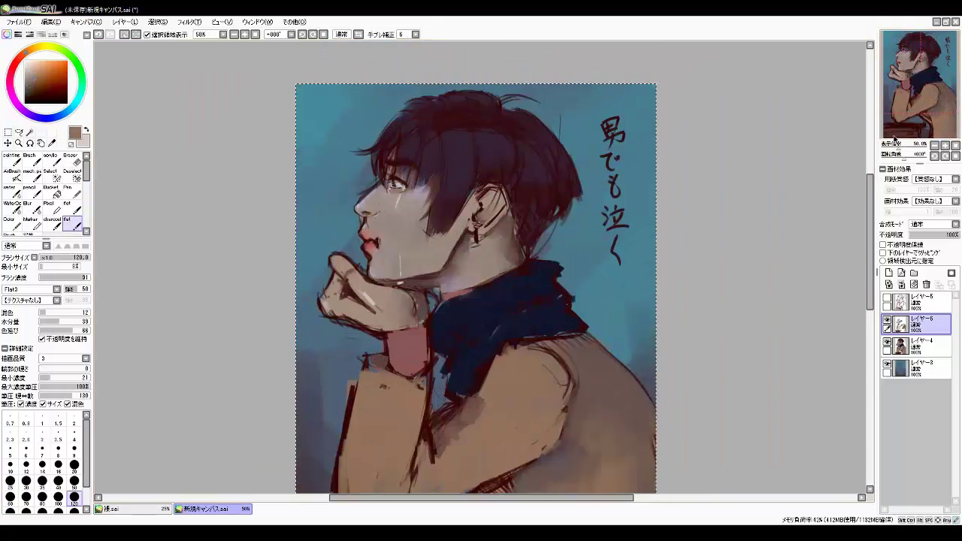
{"action": "left_click", "coordinate": [475, 380], "text": "alt"}
{"action": "scroll", "coordinate": [565, 436], "scroll_direction": "up", "scroll_amount": 2}
{"action": "key", "text": "h"}
{"action": "left_click", "coordinate": [751, 226], "text": "alt"}
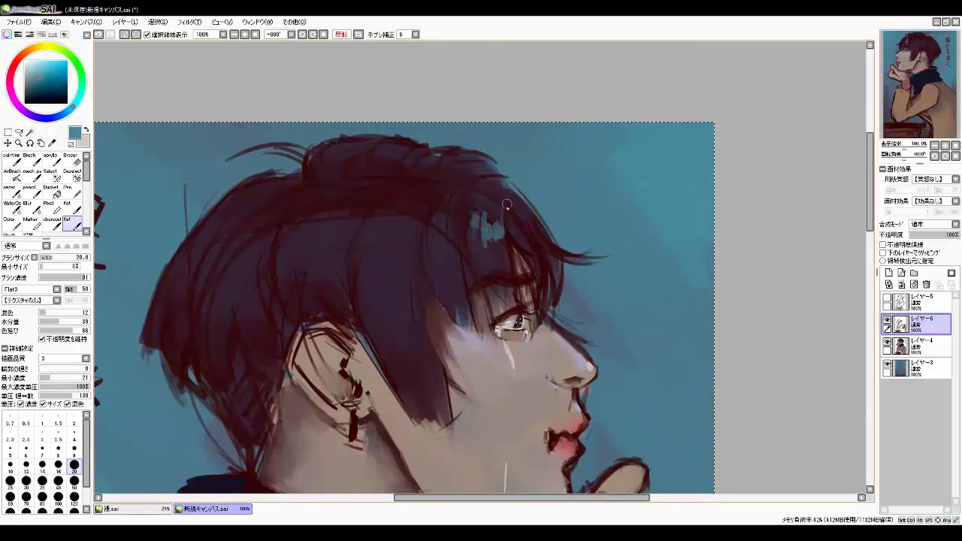
{"action": "key", "text": "h"}
{"action": "key", "text": "h"}
{"action": "key", "text": "h"}
{"action": "scroll", "coordinate": [329, 324], "scroll_direction": "up", "scroll_amount": 2}
{"action": "left_click", "coordinate": [328, 323], "text": "alt"}
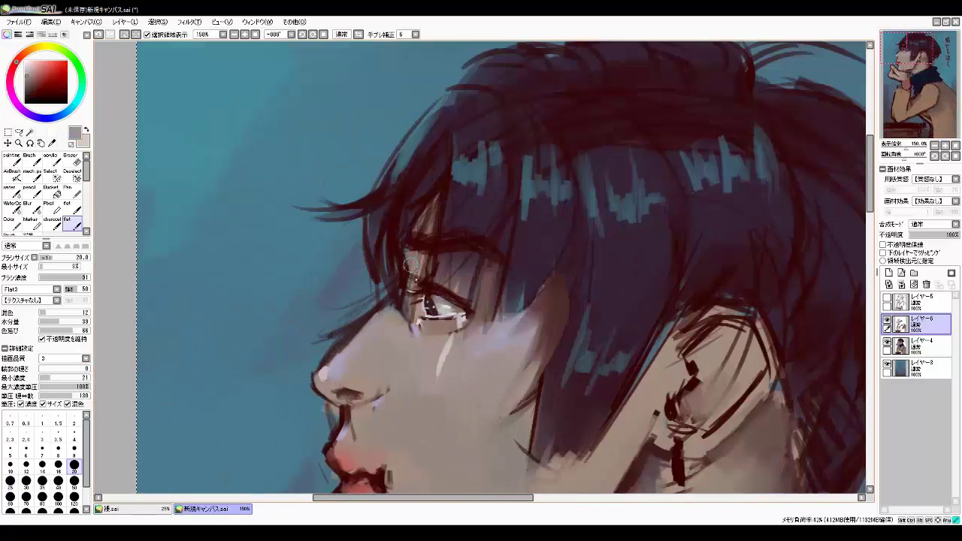
{"action": "key", "text": "h"}
{"action": "key", "text": "h"}
{"action": "key", "text": "h"}
{"action": "left_click_drag", "start_coordinate": [578, 285], "coordinate": [418, 184]}
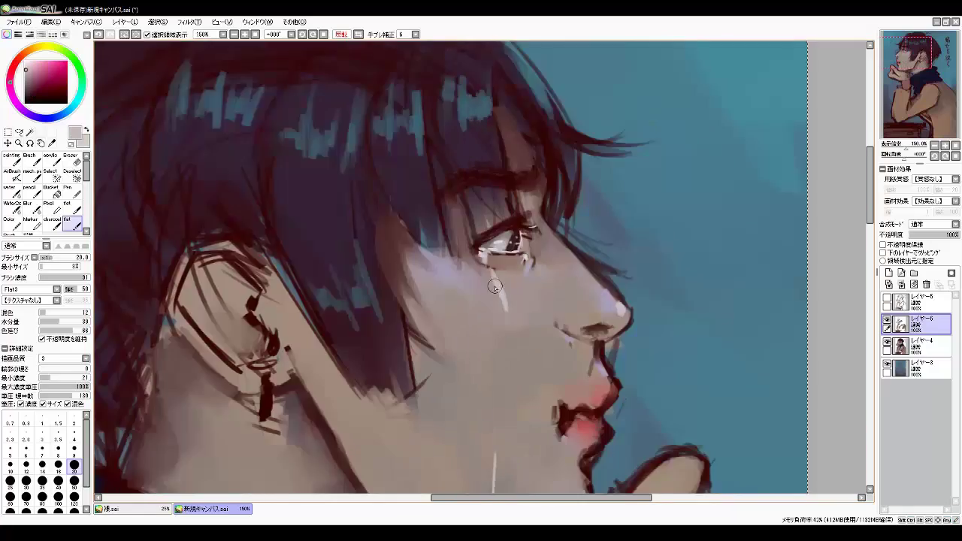
{"action": "key", "text": "h"}
{"action": "key", "text": "bracketleft"}
{"action": "key", "text": "bracketleft"}
{"action": "key", "text": "bracketleft"}
{"action": "left_click", "coordinate": [417, 184], "text": "alt"}
{"action": "key", "text": "h"}
Draw dark brown hair strands over the cheek, then pick reddish-brown and slate blue tones
{"action": "key", "text": "h"}
{"action": "scroll", "coordinate": [462, 225], "scroll_direction": "down", "scroll_amount": 2}
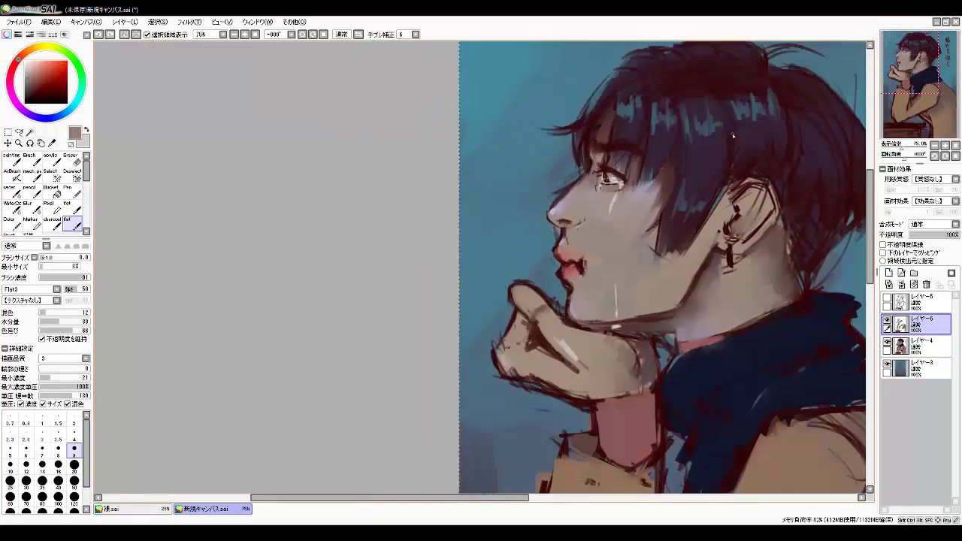
{"action": "key", "text": "h"}
{"action": "left_click", "coordinate": [402, 313], "text": "alt"}
{"action": "key", "text": "h"}
{"action": "left_click_drag", "start_coordinate": [560, 197], "coordinate": [543, 276]}
{"action": "key", "text": "h"}
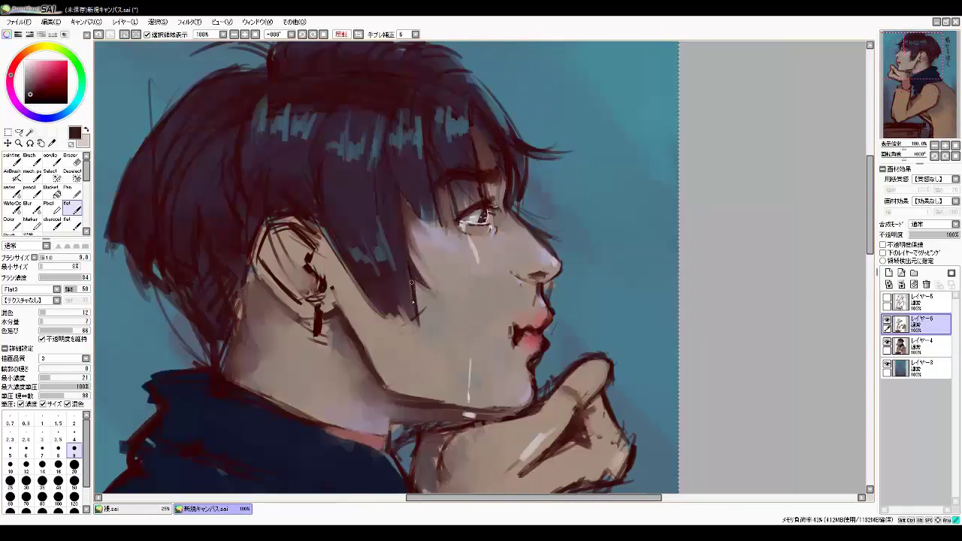
{"action": "left_click_drag", "start_coordinate": [414, 282], "coordinate": [409, 328]}
{"action": "key", "text": "h"}
{"action": "key", "text": "h"}
{"action": "left_click", "coordinate": [315, 255], "text": "alt"}
{"action": "key", "text": "h"}
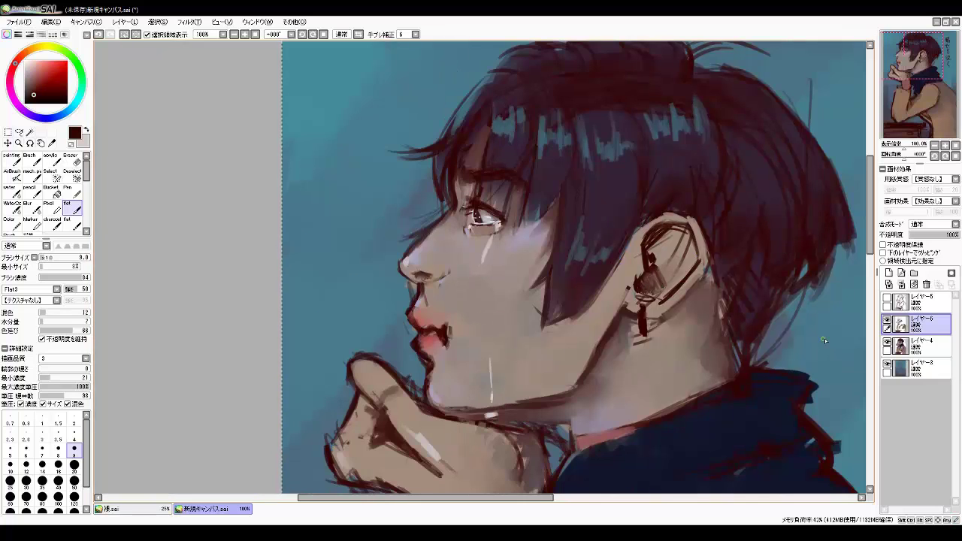
{"action": "left_click", "coordinate": [825, 339], "text": "alt"}
{"action": "key", "text": "h"}
Refine the coat sleeve edges with dark and lighter browns using a smaller brush
{"action": "scroll", "coordinate": [275, 230], "scroll_direction": "down", "scroll_amount": 4}
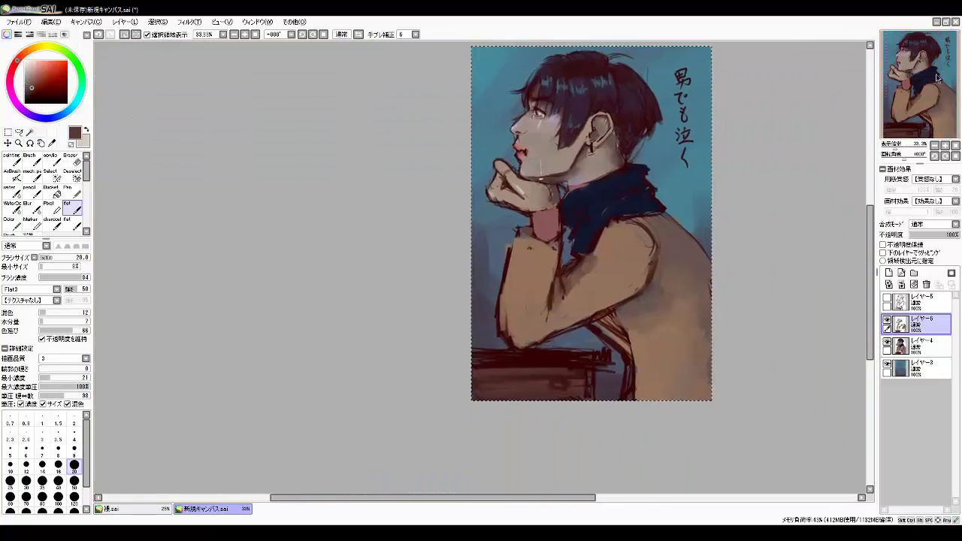
{"action": "scroll", "coordinate": [622, 299], "scroll_direction": "up", "scroll_amount": 3}
{"action": "left_click", "coordinate": [622, 299], "text": "alt"}
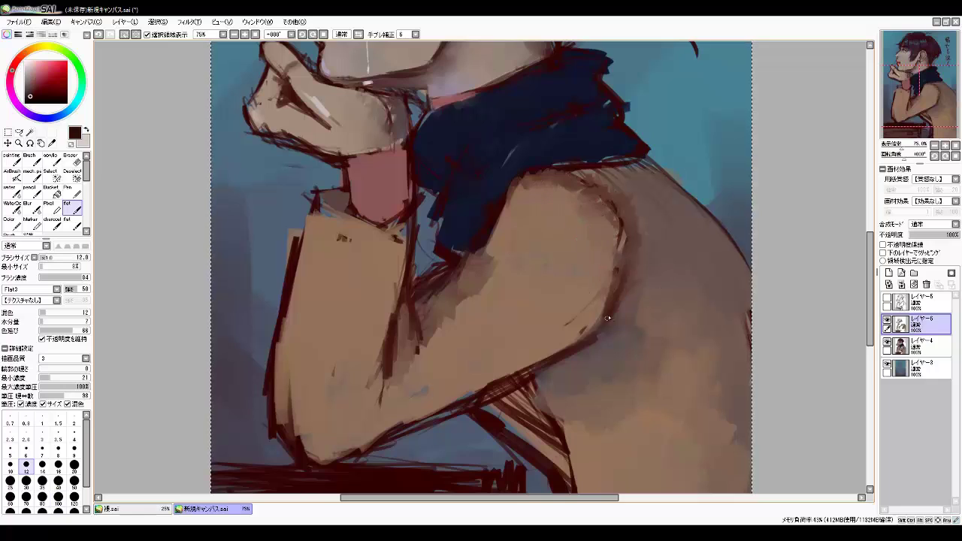
{"action": "key", "text": "bracketleft"}
{"action": "key", "text": "bracketleft"}
{"action": "key", "text": "h"}
{"action": "left_click", "coordinate": [345, 234], "text": "alt"}
{"action": "key", "text": "h"}
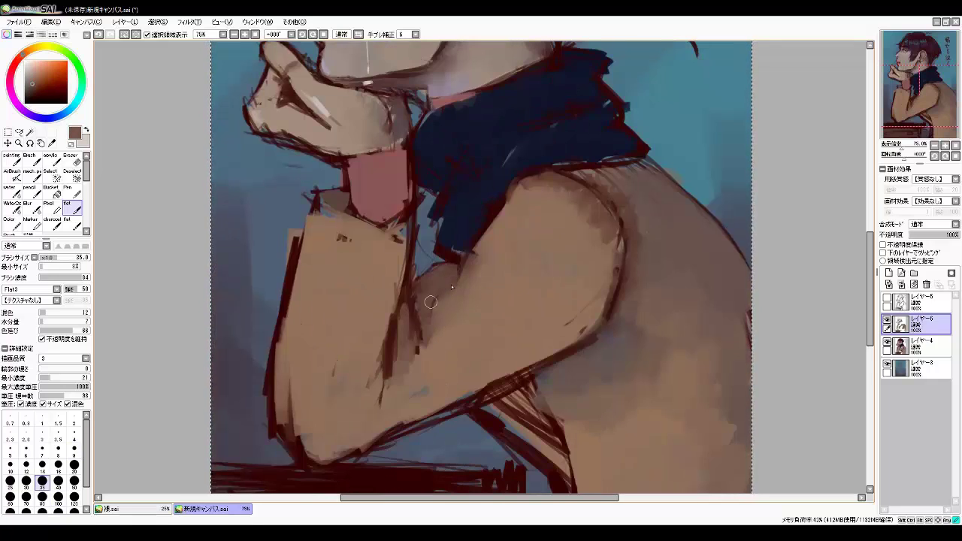
{"action": "key", "text": "h"}
{"action": "scroll", "coordinate": [704, 247], "scroll_direction": "down", "scroll_amount": 3}
{"action": "scroll", "coordinate": [526, 301], "scroll_direction": "up", "scroll_amount": 3}
{"action": "key", "text": "h"}
Paint the sleeve in darker brown and draw a fine dark red line at the neck
{"action": "left_click", "coordinate": [466, 368], "text": "alt"}
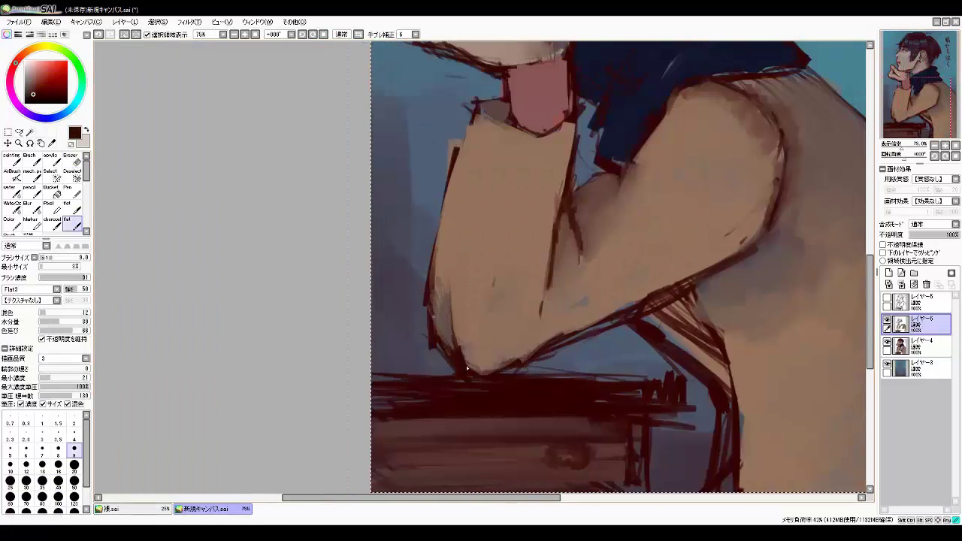
{"action": "scroll", "coordinate": [467, 368], "scroll_direction": "up", "scroll_amount": 2}
{"action": "key", "text": "h"}
{"action": "key", "text": "bracketright"}
{"action": "key", "text": "bracketright"}
{"action": "key", "text": "h"}
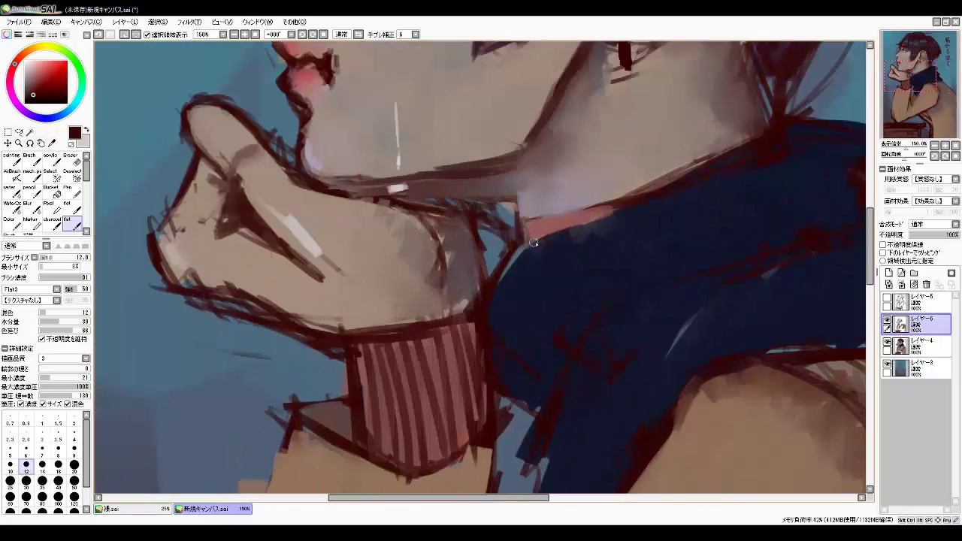
{"action": "key", "text": "h"}
{"action": "key", "text": "h"}
{"action": "key", "text": "h"}
{"action": "key", "text": "h"}
{"action": "scroll", "coordinate": [244, 153], "scroll_direction": "down", "scroll_amount": 2}
{"action": "left_click", "coordinate": [928, 74]}
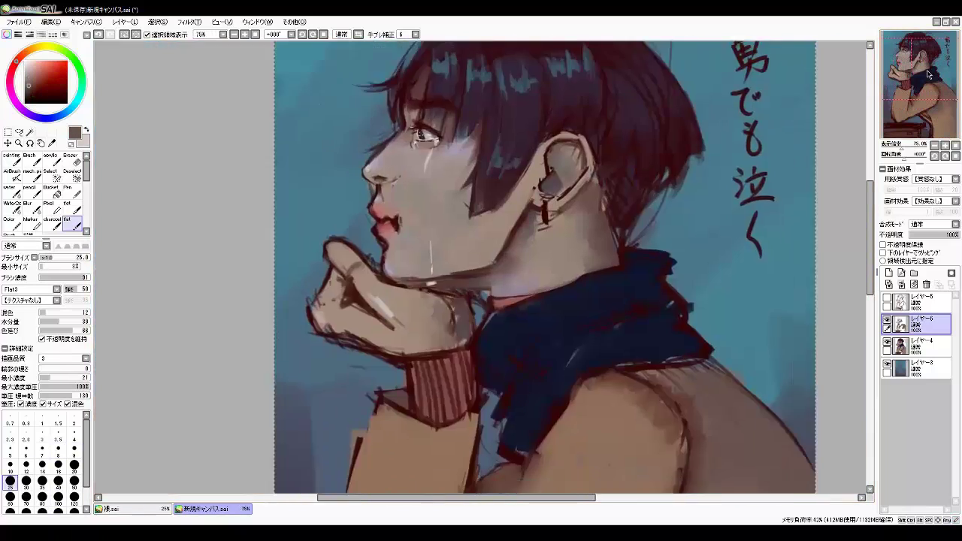
{"action": "scroll", "coordinate": [632, 265], "scroll_direction": "up", "scroll_amount": 2}
{"action": "key", "text": "bracketleft"}
{"action": "key", "text": "bracketleft"}
{"action": "key", "text": "bracketleft"}
{"action": "left_click", "coordinate": [632, 265], "text": "alt"}
Finish the cuff and scarf in brownish tan and greyish brown, then merge layer 6 down into layer 4
{"action": "scroll", "coordinate": [751, 363], "scroll_direction": "down", "scroll_amount": 1}
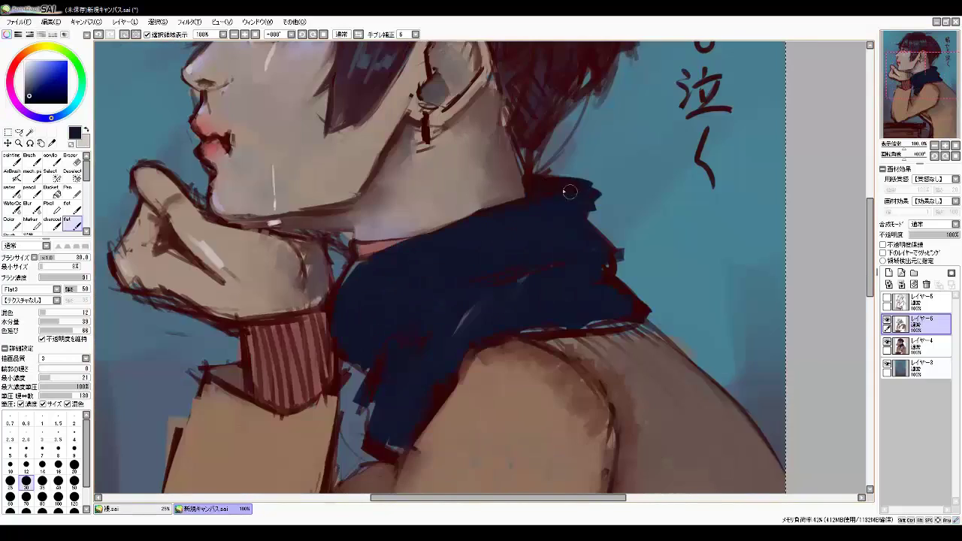
{"action": "key", "text": "h"}
{"action": "scroll", "coordinate": [407, 357], "scroll_direction": "down", "scroll_amount": 1}
{"action": "key", "text": "h"}
{"action": "scroll", "coordinate": [407, 356], "scroll_direction": "down", "scroll_amount": 1}
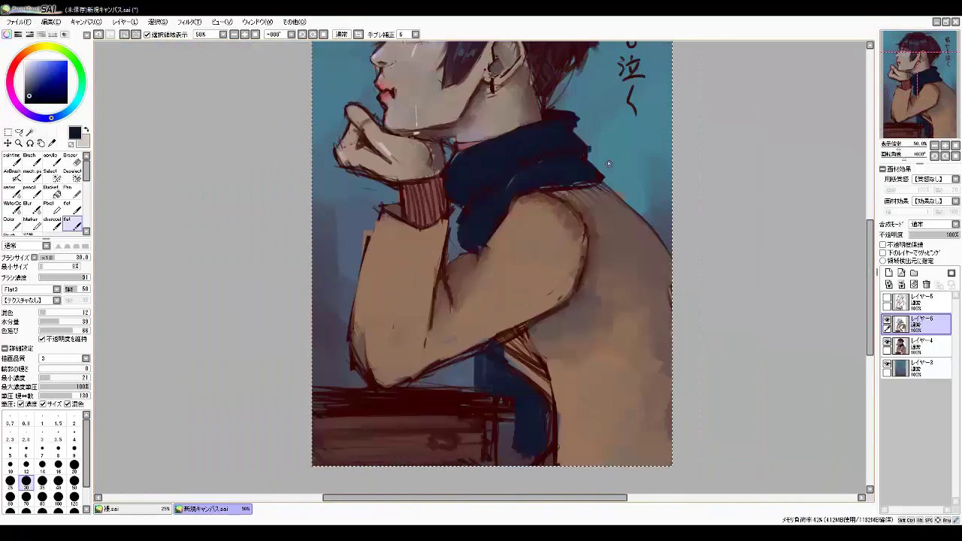
{"action": "key", "text": "h"}
{"action": "left_click", "coordinate": [435, 281], "text": "alt"}
{"action": "key", "text": "h"}
{"action": "scroll", "coordinate": [645, 366], "scroll_direction": "down", "scroll_amount": 1}
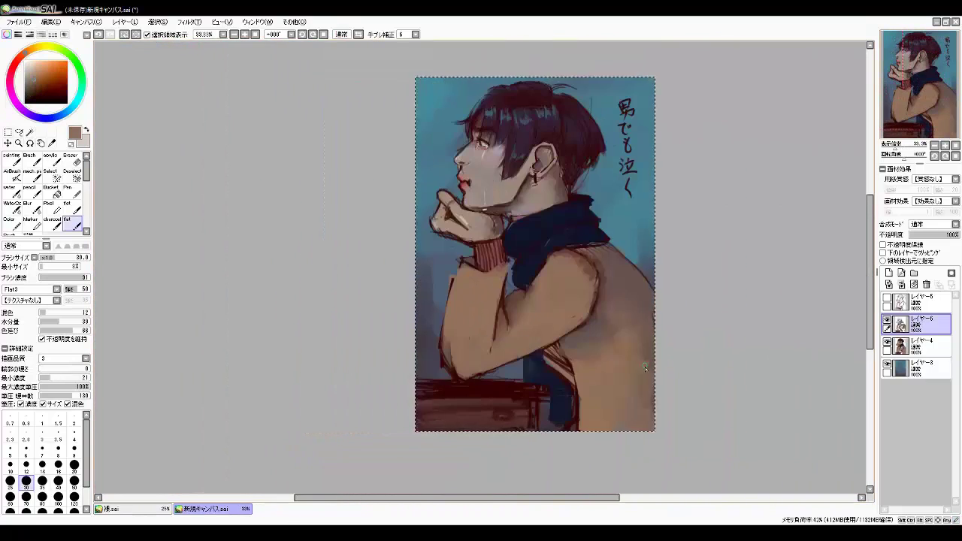
{"action": "left_click", "coordinate": [506, 267], "text": "alt"}
{"action": "key", "text": "ctrl+e"}
{"action": "scroll", "coordinate": [506, 316], "scroll_direction": "up", "scroll_amount": 2}
Pick a darker colour and a smaller brush to start refining the hair outline
{"action": "scroll", "coordinate": [465, 318], "scroll_direction": "down", "scroll_amount": 1}
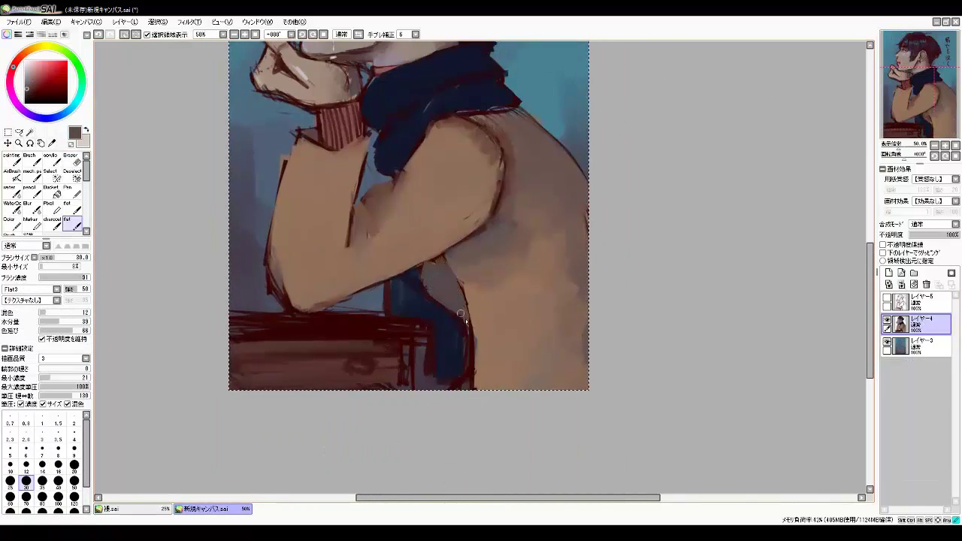
{"action": "left_click", "coordinate": [465, 319], "text": "alt"}
{"action": "key", "text": "h"}
Tidy the hair outline and stray strands, mirroring the canvas to check the head
{"action": "key", "text": "h"}
{"action": "key", "text": "bracketleft"}
{"action": "scroll", "coordinate": [438, 278], "scroll_direction": "down", "scroll_amount": 1}
{"action": "scroll", "coordinate": [535, 318], "scroll_direction": "up", "scroll_amount": 2}
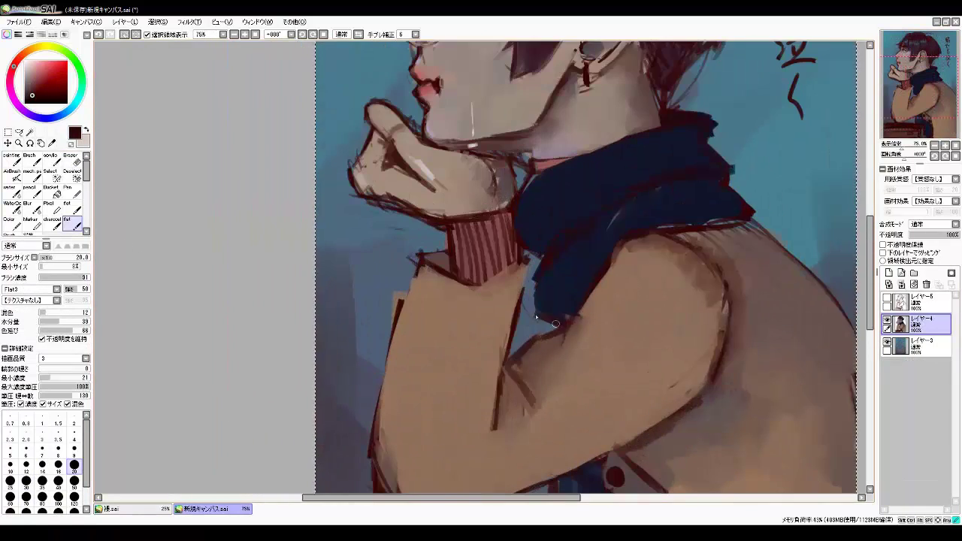
{"action": "key", "text": "h"}
{"action": "key", "text": "h"}
{"action": "key", "text": "h"}
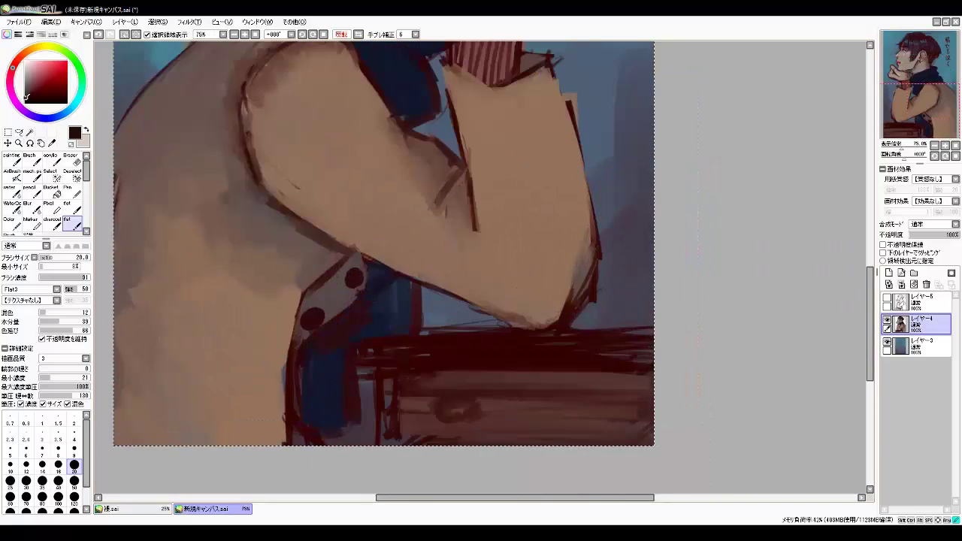
{"action": "key", "text": "h"}
{"action": "scroll", "coordinate": [357, 264], "scroll_direction": "up", "scroll_amount": 1}
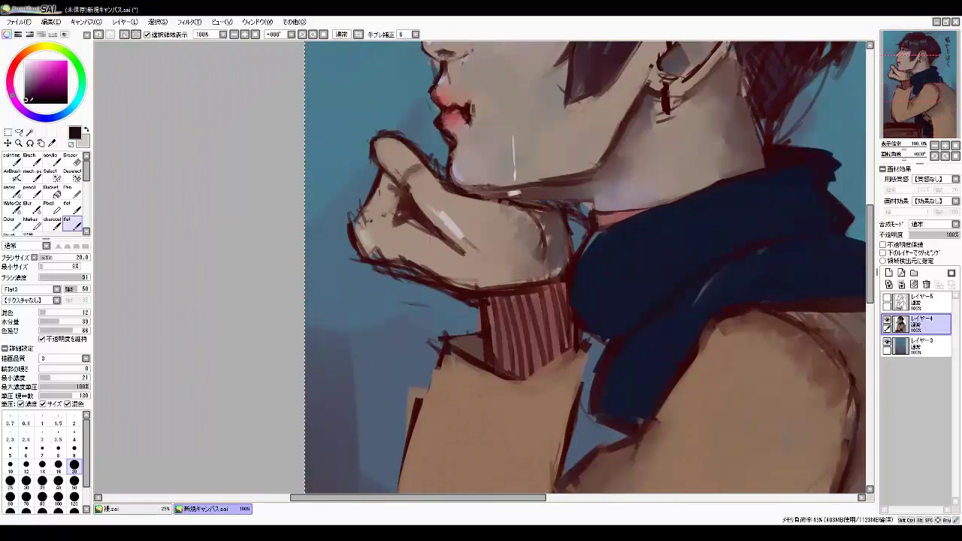
{"action": "key", "text": "h"}
{"action": "scroll", "coordinate": [482, 271], "scroll_direction": "up", "scroll_amount": 1}
Touch up the ear with skin colour sampled from the face and a small brush
{"action": "key", "text": "h"}
{"action": "key", "text": "bracketleft"}
{"action": "key", "text": "bracketleft"}
{"action": "key", "text": "bracketleft"}
{"action": "left_click", "coordinate": [616, 309], "text": "alt"}
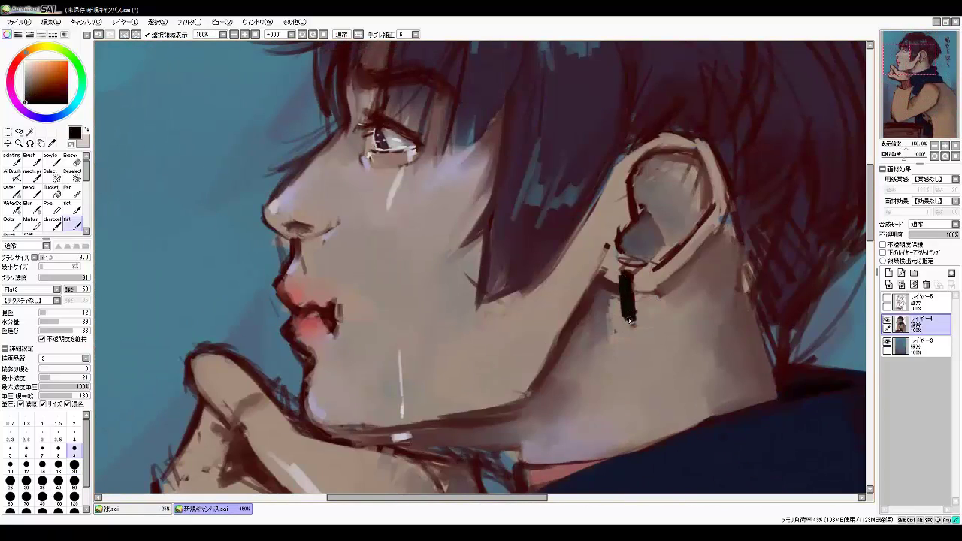
{"action": "key", "text": "h"}
{"action": "scroll", "coordinate": [624, 281], "scroll_direction": "down", "scroll_amount": 1}
Repaint the dark hair mass with dark red in a larger brush, checking it mirrored
{"action": "key", "text": "h"}
{"action": "scroll", "coordinate": [513, 279], "scroll_direction": "up", "scroll_amount": 1}
{"action": "key", "text": "bracketright"}
{"action": "key", "text": "bracketright"}
{"action": "key", "text": "bracketright"}
{"action": "left_click", "coordinate": [513, 278], "text": "alt"}
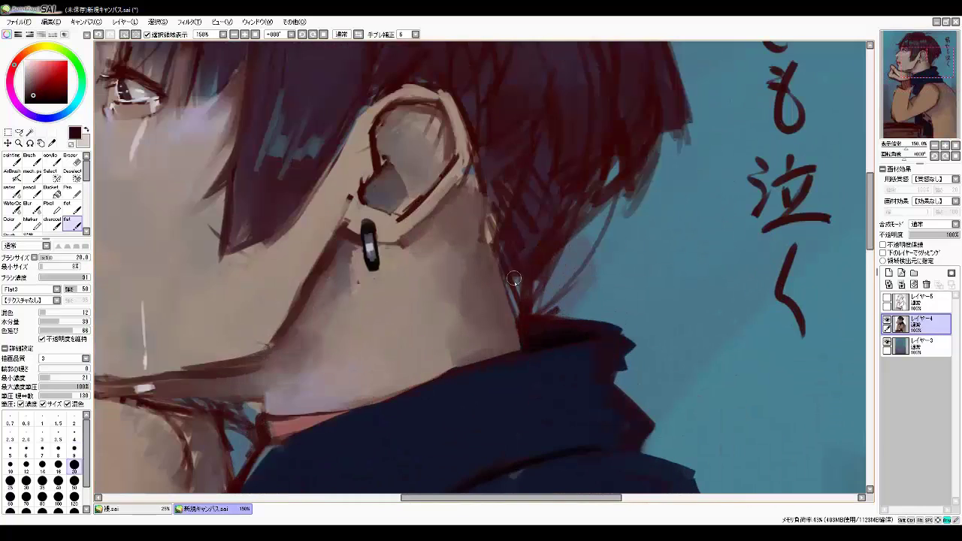
{"action": "key", "text": "h"}
{"action": "scroll", "coordinate": [365, 290], "scroll_direction": "down", "scroll_amount": 1}
{"action": "key", "text": "h"}
{"action": "key", "text": "bracketright"}
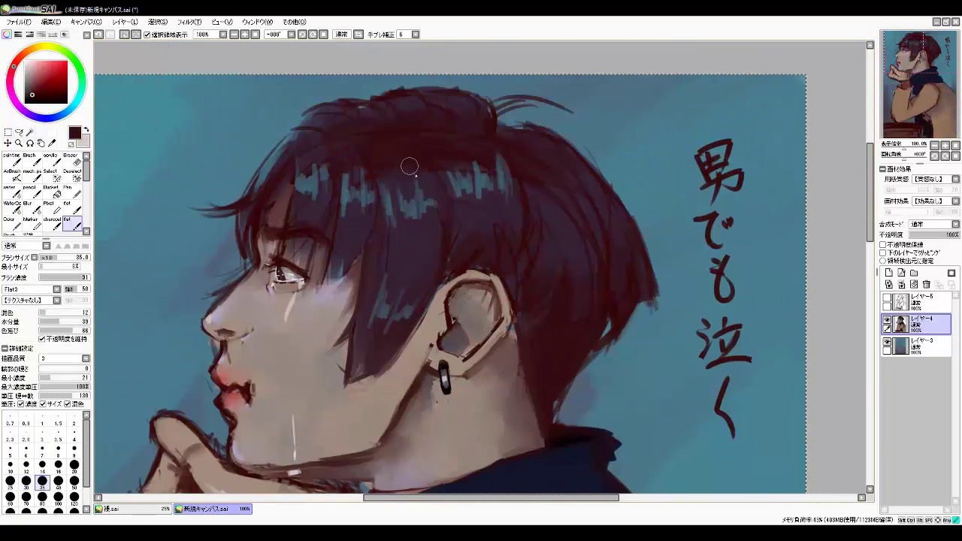
{"action": "key", "text": "h"}
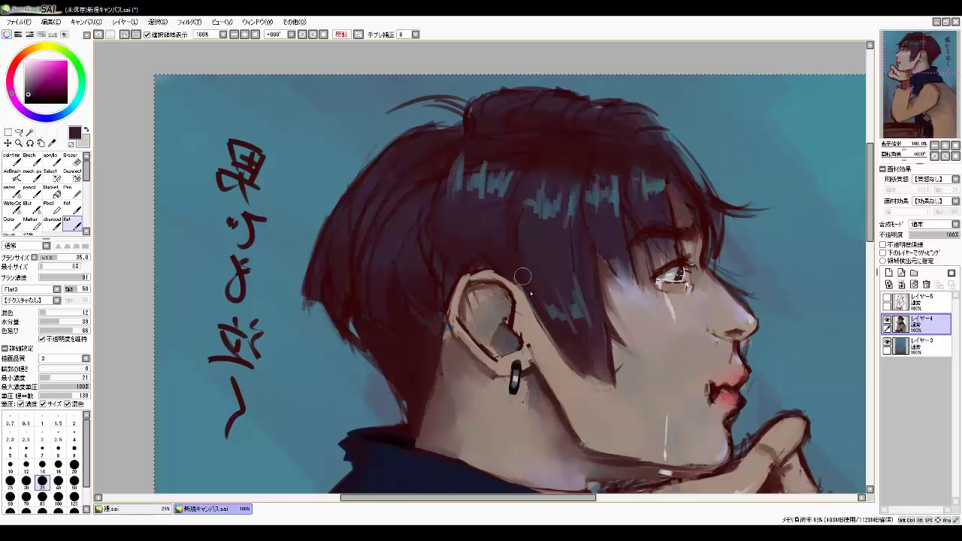
{"action": "key", "text": "h"}
{"action": "scroll", "coordinate": [369, 162], "scroll_direction": "up", "scroll_amount": 1}
Add a small black hoop earring below the ear with a reduced brush
{"action": "key", "text": "h"}
{"action": "key", "text": "h"}
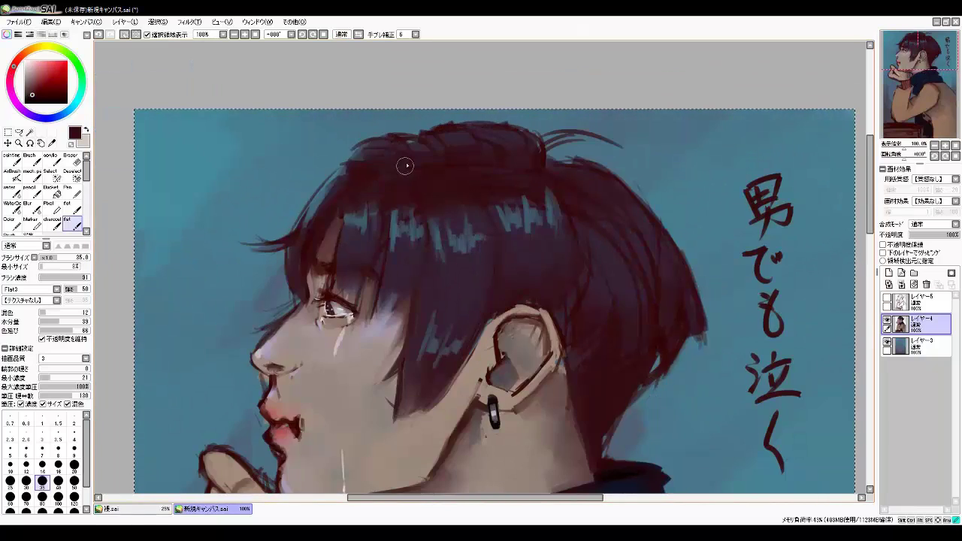
{"action": "key", "text": "h"}
{"action": "key", "text": "h"}
{"action": "scroll", "coordinate": [560, 133], "scroll_direction": "up", "scroll_amount": 1}
{"action": "key", "text": "bracketleft"}
{"action": "key", "text": "bracketleft"}
{"action": "scroll", "coordinate": [562, 132], "scroll_direction": "down", "scroll_amount": 1}
{"action": "key", "text": "h"}
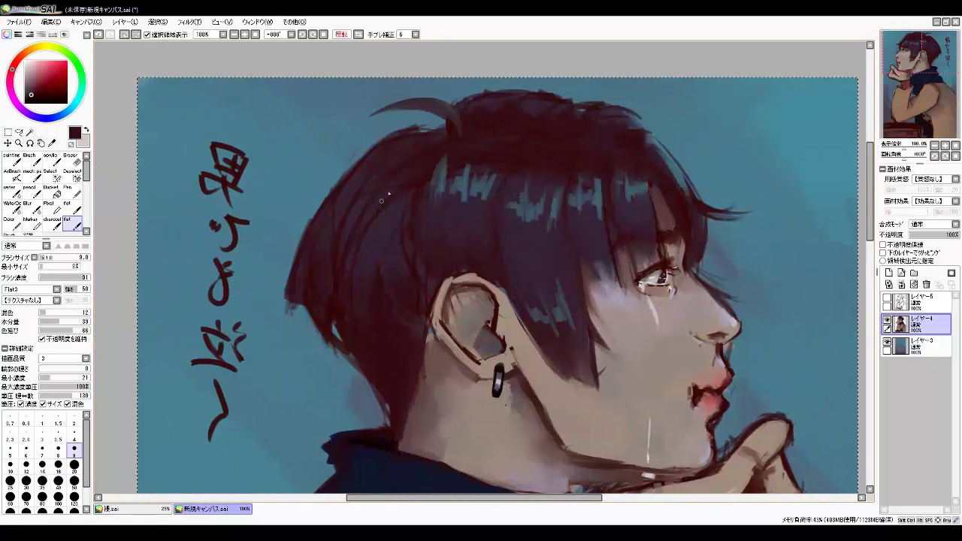
{"action": "key", "text": "h"}
{"action": "key", "text": "h"}
{"action": "scroll", "coordinate": [624, 343], "scroll_direction": "down", "scroll_amount": 1}
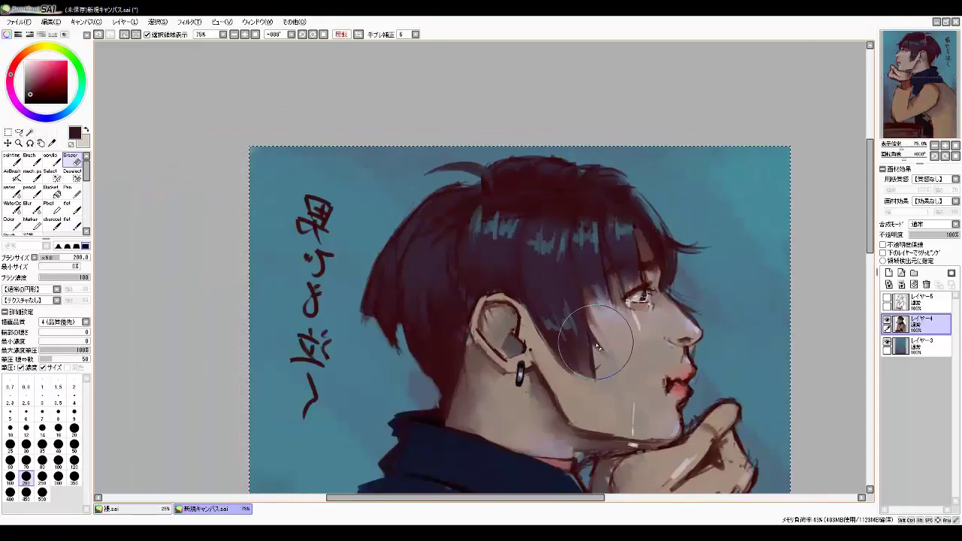
{"action": "key", "text": "h"}
{"action": "scroll", "coordinate": [496, 172], "scroll_direction": "up", "scroll_amount": 1}
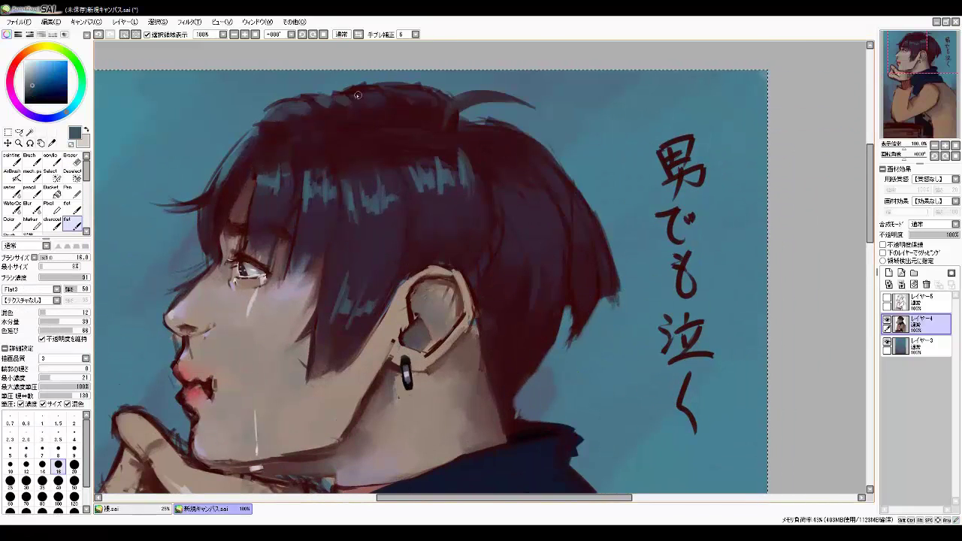
{"action": "key", "text": "h"}
Clean up the cheek and lips with a large Eraser
{"action": "key", "text": "h"}
{"action": "key", "text": "e"}
{"action": "left_click_drag", "start_coordinate": [380, 209], "coordinate": [556, 194]}
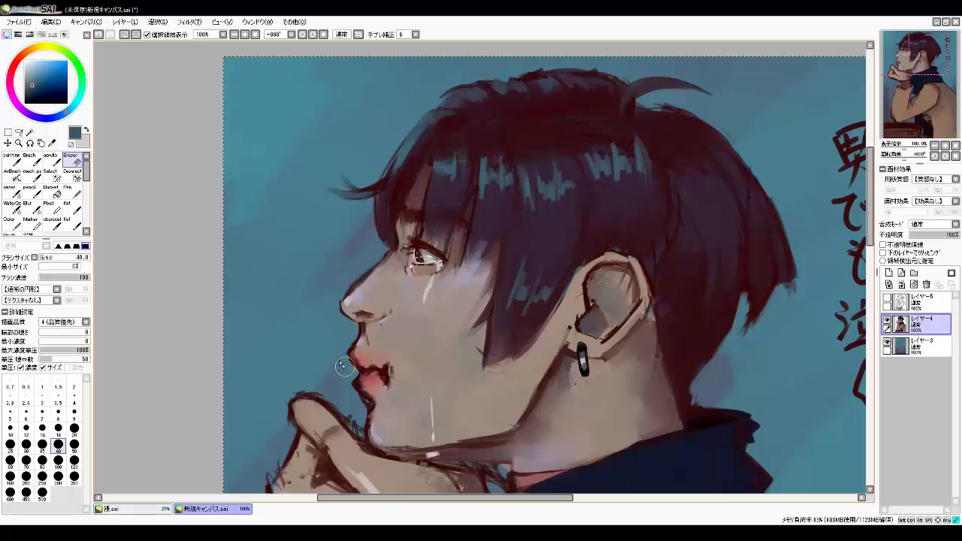
{"action": "scroll", "coordinate": [342, 366], "scroll_direction": "down", "scroll_amount": 1}
{"action": "key", "text": "h"}
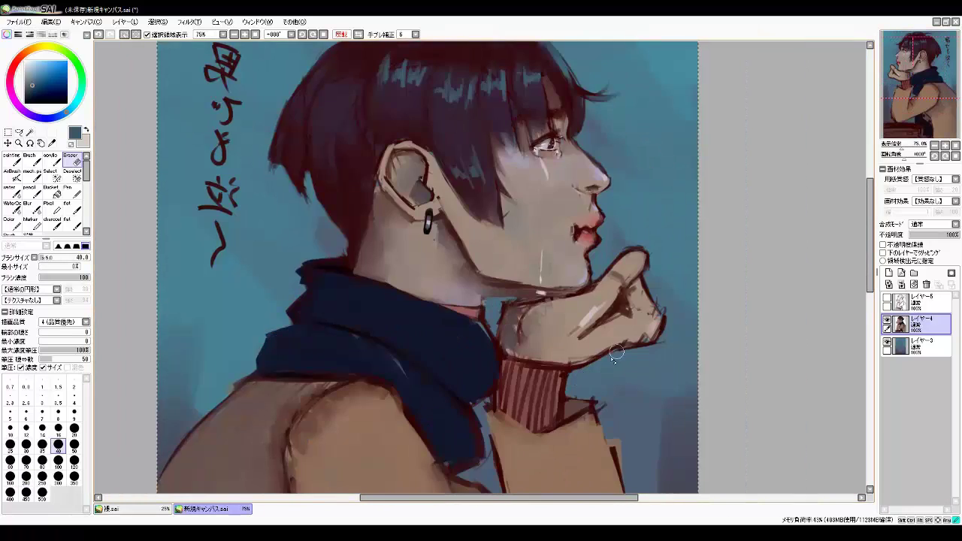
Return to the brush and touch up the face with grey and dark teal-blue tones
{"action": "scroll", "coordinate": [443, 254], "scroll_direction": "up", "scroll_amount": 1}
{"action": "key", "text": "h"}
{"action": "key", "text": "b"}
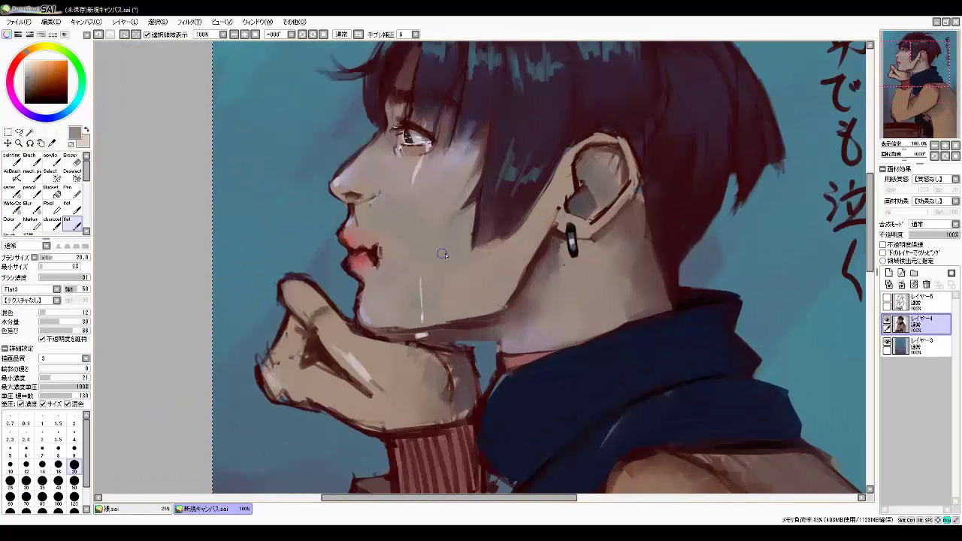
{"action": "key", "text": "h"}
{"action": "key", "text": "h"}
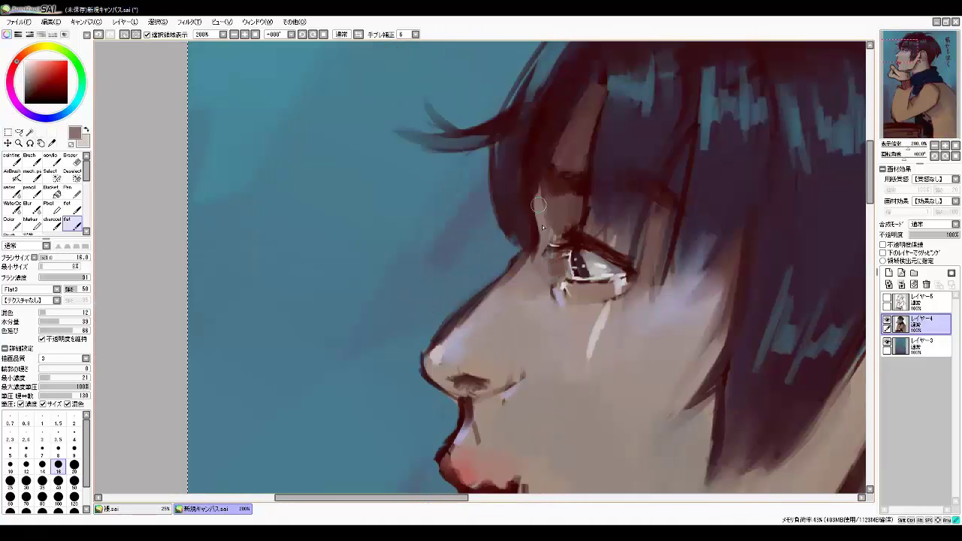
{"action": "key", "text": "h"}
{"action": "left_click", "coordinate": [630, 120], "text": "alt"}
{"action": "left_click", "coordinate": [540, 224], "text": "alt"}
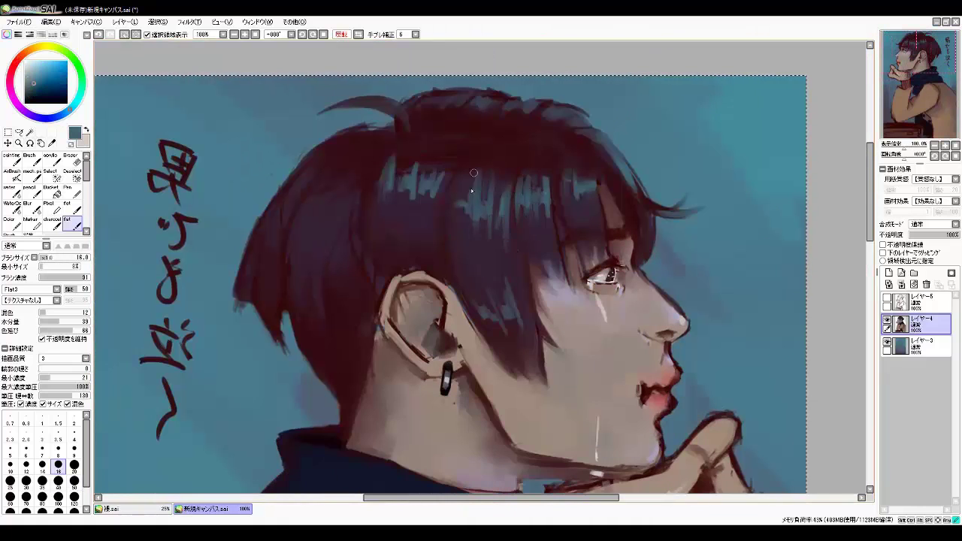
{"action": "key", "text": "h"}
{"action": "key", "text": "h"}
{"action": "key", "text": "bracketright"}
{"action": "key", "text": "bracketright"}
{"action": "key", "text": "bracketright"}
{"action": "key", "text": "h"}
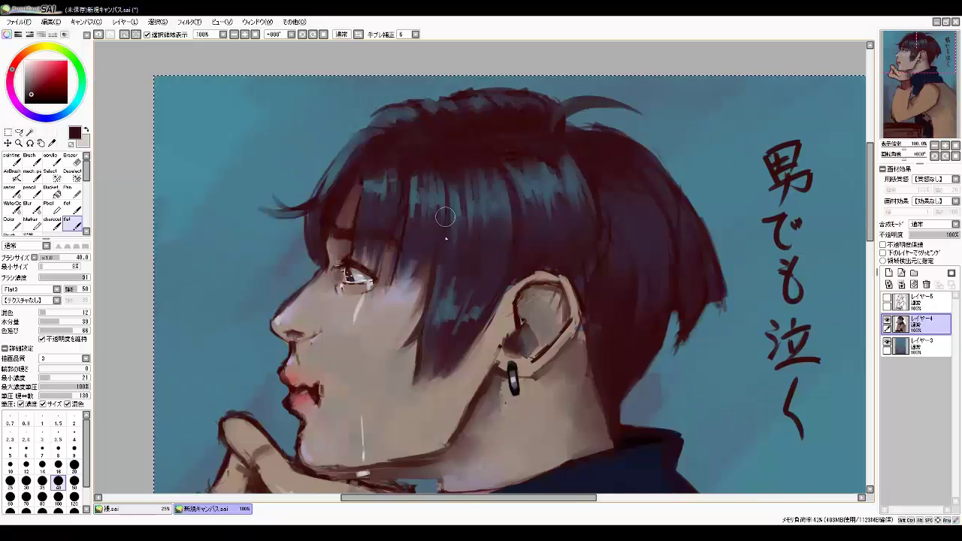
Refine the nose and chin shading with a smaller brush, flipping to compare
{"action": "key", "text": "h"}
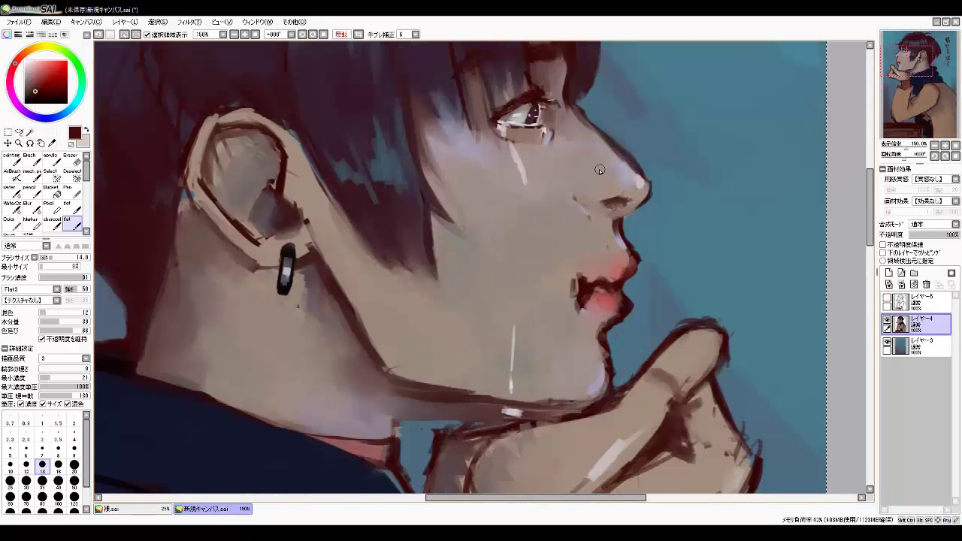
{"action": "key", "text": "h"}
{"action": "key", "text": "h"}
{"action": "key", "text": "h"}
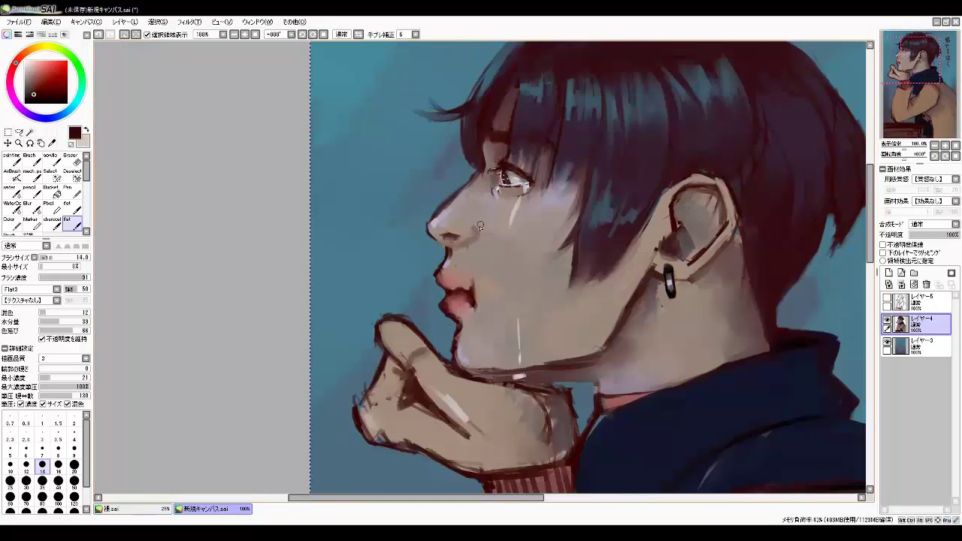
{"action": "scroll", "coordinate": [440, 237], "scroll_direction": "up", "scroll_amount": 3}
{"action": "key", "text": "h"}
{"action": "key", "text": "bracketleft"}
{"action": "key", "text": "bracketleft"}
{"action": "key", "text": "bracketleft"}
{"action": "key", "text": "h"}
{"action": "scroll", "coordinate": [535, 325], "scroll_direction": "down", "scroll_amount": 1}
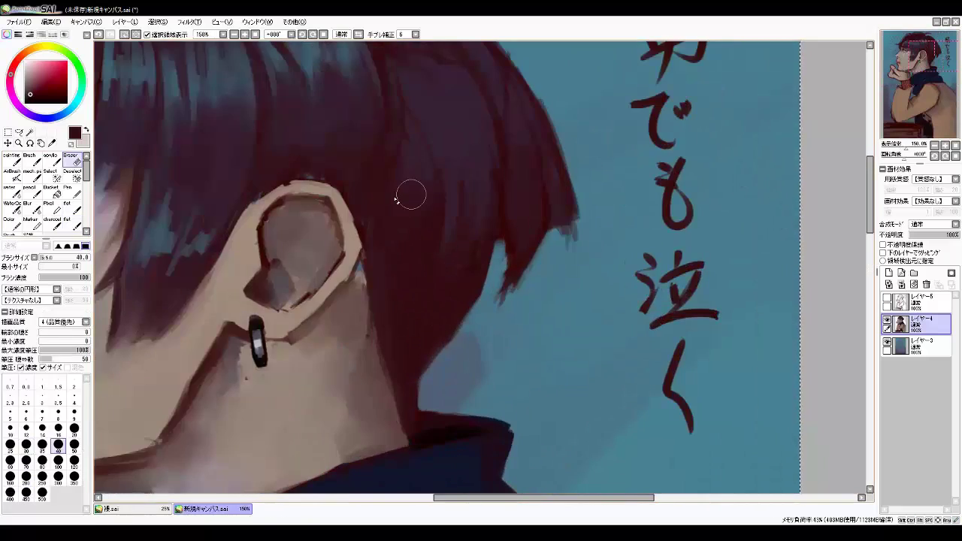
{"action": "left_click_drag", "start_coordinate": [298, 300], "coordinate": [461, 291]}
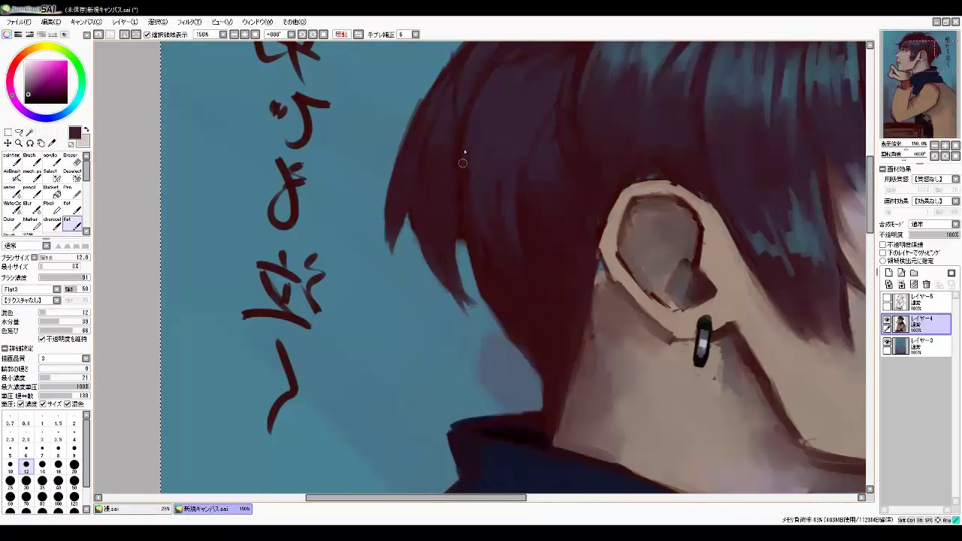
{"action": "scroll", "coordinate": [516, 230], "scroll_direction": "down", "scroll_amount": 2}
Clean up the jaw and neck edges with dark maroon sampled from the hair
{"action": "left_click", "coordinate": [552, 225], "text": "alt"}
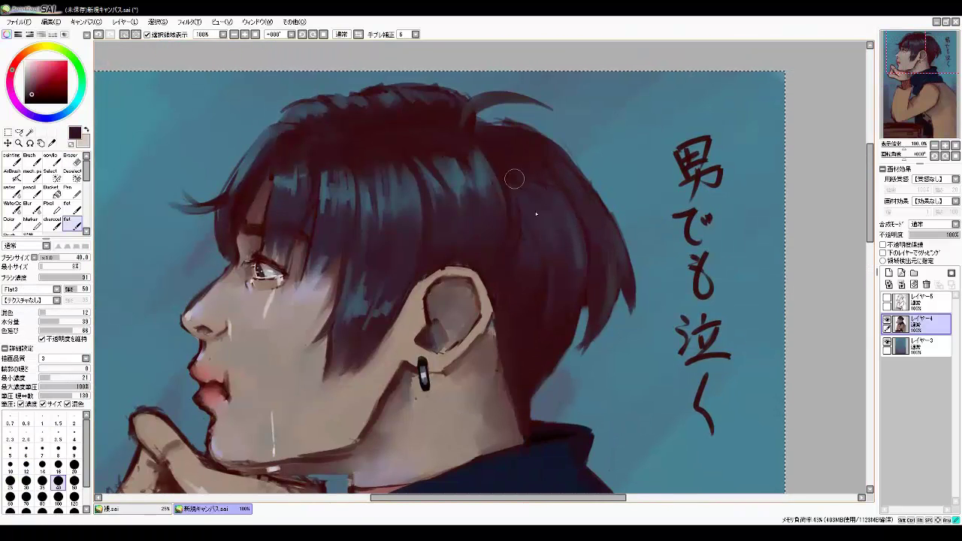
{"action": "scroll", "coordinate": [569, 223], "scroll_direction": "down", "scroll_amount": 1}
{"action": "scroll", "coordinate": [586, 233], "scroll_direction": "down", "scroll_amount": 3}
{"action": "scroll", "coordinate": [599, 239], "scroll_direction": "down", "scroll_amount": 2}
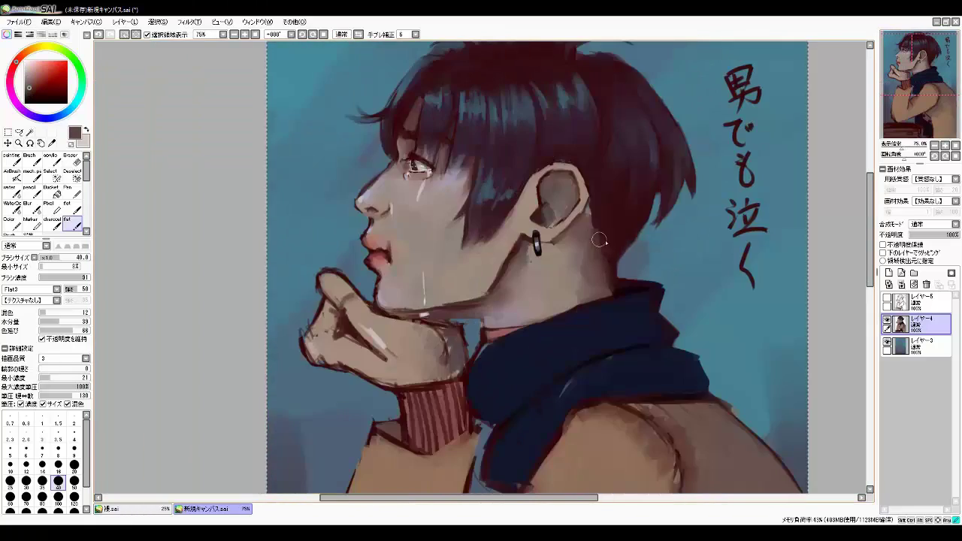
{"action": "key", "text": "h"}
{"action": "key", "text": "h"}
{"action": "scroll", "coordinate": [526, 225], "scroll_direction": "up", "scroll_amount": 1}
{"action": "scroll", "coordinate": [436, 258], "scroll_direction": "down", "scroll_amount": 2}
Shade the resting hand in navy and grey-brown, adding a pale lavender thumbnail highlight
{"action": "left_click", "coordinate": [437, 258], "text": "alt"}
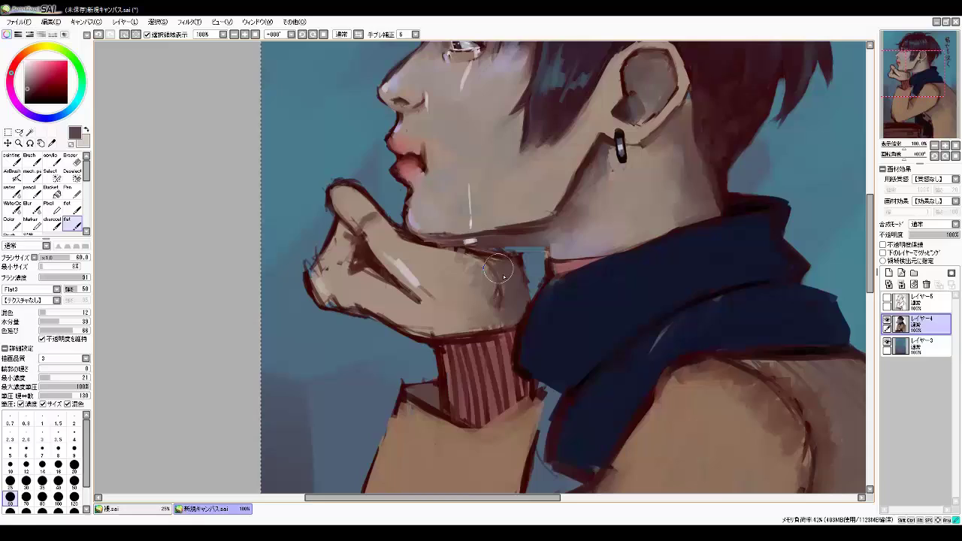
{"action": "left_click_drag", "start_coordinate": [409, 334], "coordinate": [565, 379]}
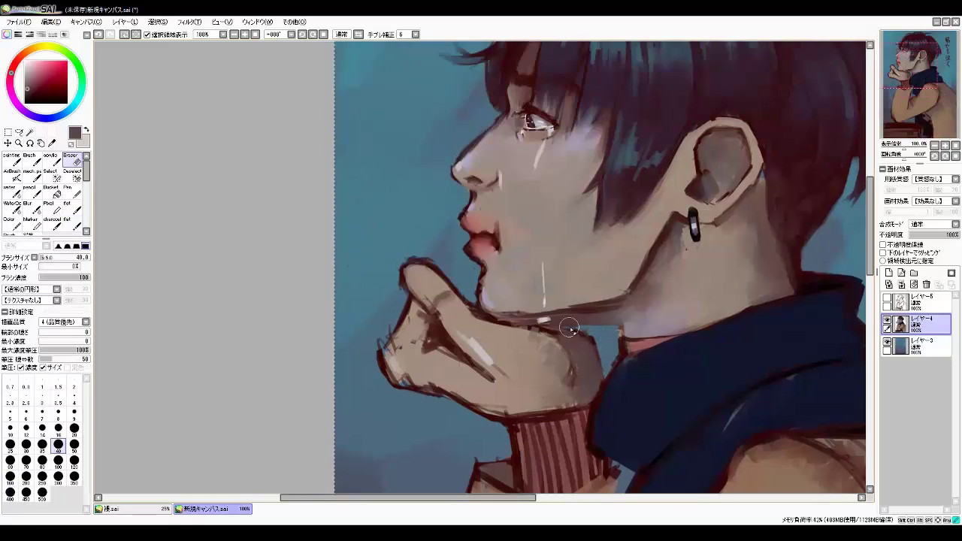
{"action": "left_click", "coordinate": [564, 378], "text": "alt"}
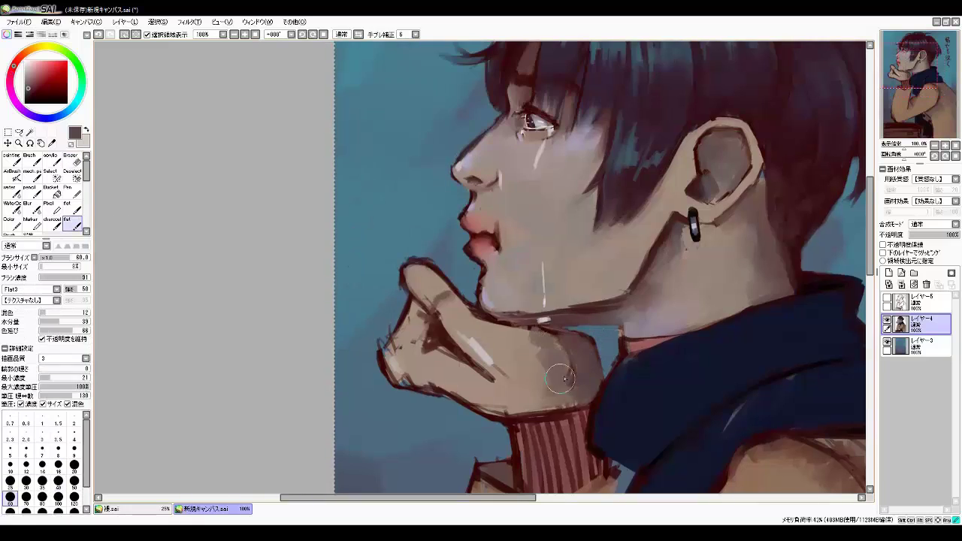
{"action": "left_click", "coordinate": [478, 323], "text": "alt"}
{"action": "key", "text": "h"}
{"action": "scroll", "coordinate": [478, 323], "scroll_direction": "up", "scroll_amount": 1}
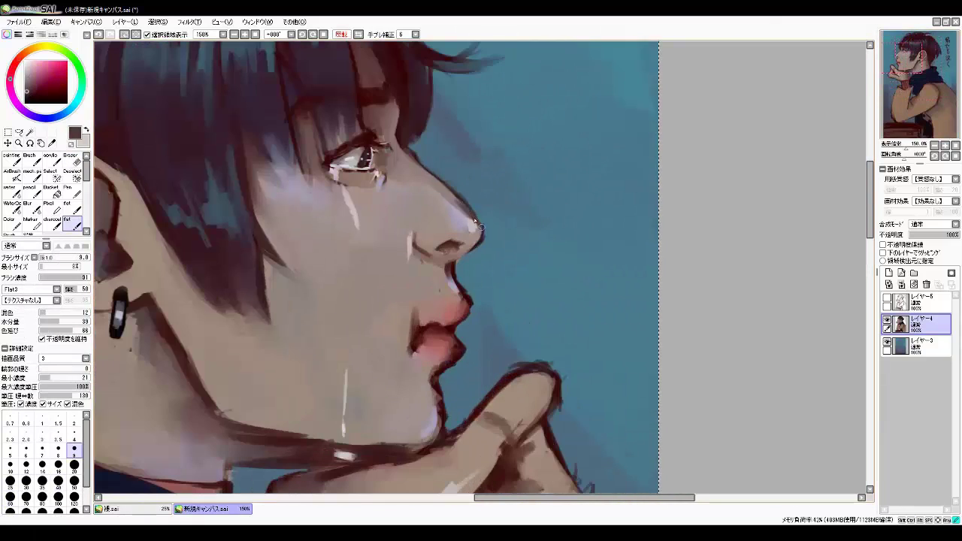
{"action": "key", "text": "h"}
{"action": "left_click", "coordinate": [502, 281], "text": "alt"}
{"action": "scroll", "coordinate": [503, 281], "scroll_direction": "down", "scroll_amount": 1}
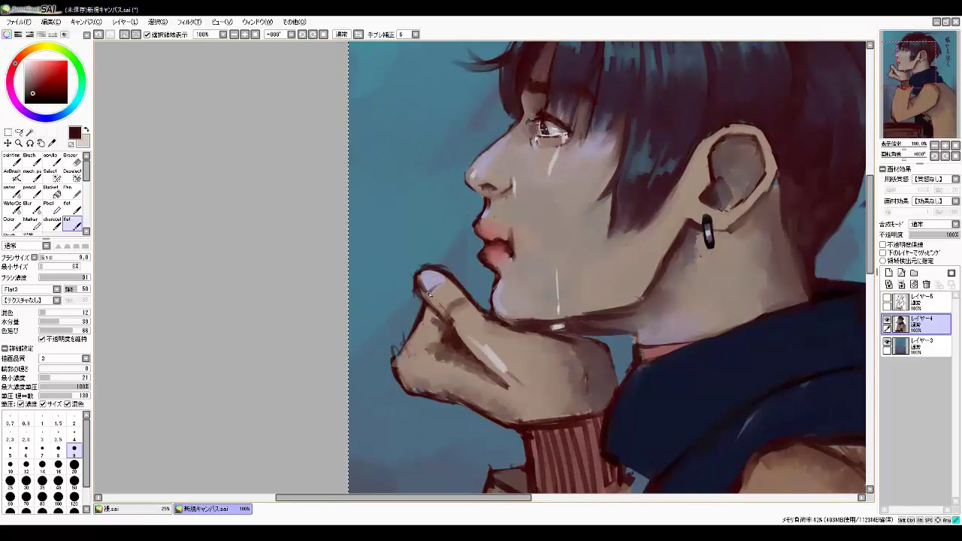
Tidy the tan coat's edges with the Eraser, mirroring the canvas to compare
{"action": "key", "text": "h"}
{"action": "key", "text": "h"}
{"action": "key", "text": "e"}
{"action": "key", "text": "h"}
{"action": "scroll", "coordinate": [812, 161], "scroll_direction": "down", "scroll_amount": 2}
{"action": "key", "text": "h"}
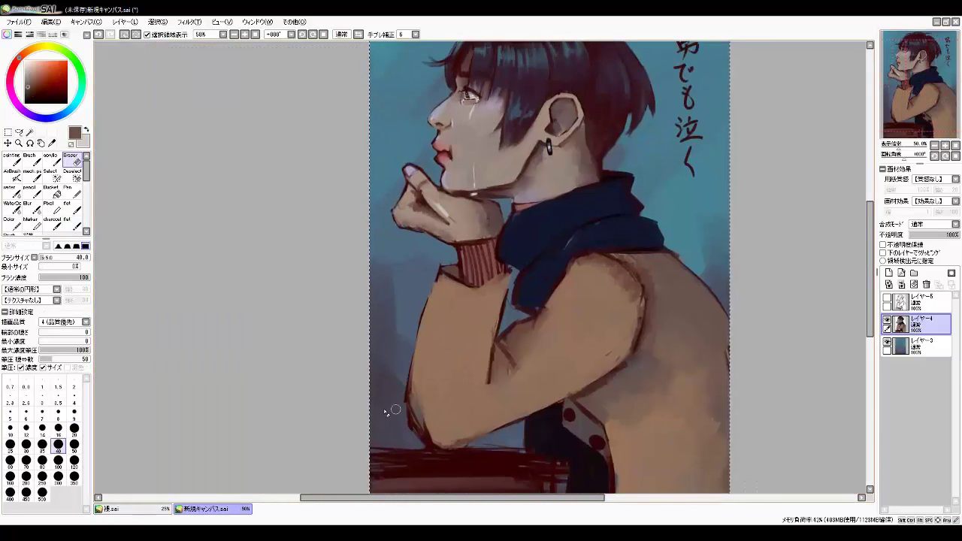
{"action": "left_click", "coordinate": [413, 399], "text": "alt"}
{"action": "scroll", "coordinate": [844, 118], "scroll_direction": "down", "scroll_amount": 2}
{"action": "key", "text": "h"}
{"action": "scroll", "coordinate": [560, 390], "scroll_direction": "up", "scroll_amount": 3}
{"action": "key", "text": "h"}
{"action": "scroll", "coordinate": [560, 390], "scroll_direction": "down", "scroll_amount": 1}
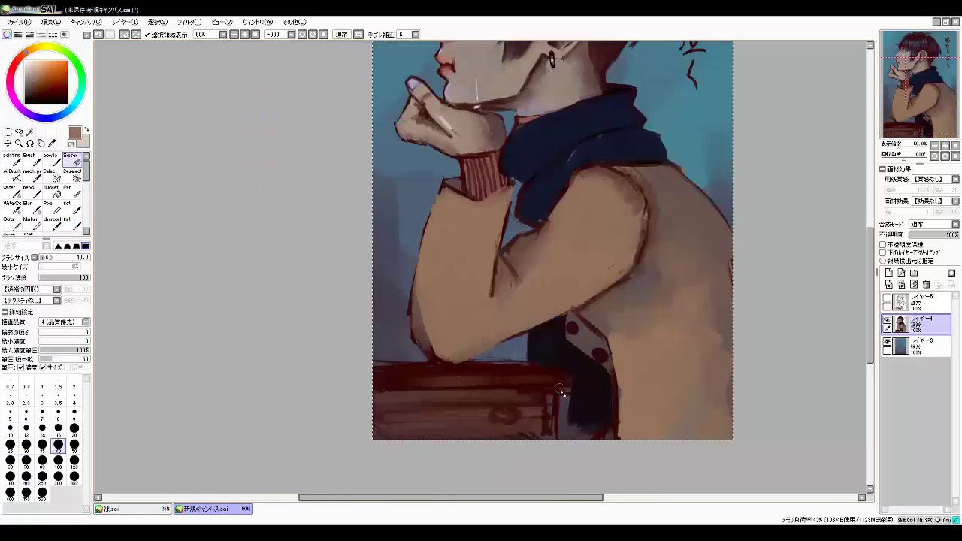
Blend the sleeve, shoulder and dark red-brown desk with picked browns
{"action": "key", "text": "h"}
{"action": "key", "text": "e"}
{"action": "scroll", "coordinate": [599, 434], "scroll_direction": "down", "scroll_amount": 1}
{"action": "left_click", "coordinate": [522, 361], "text": "alt"}
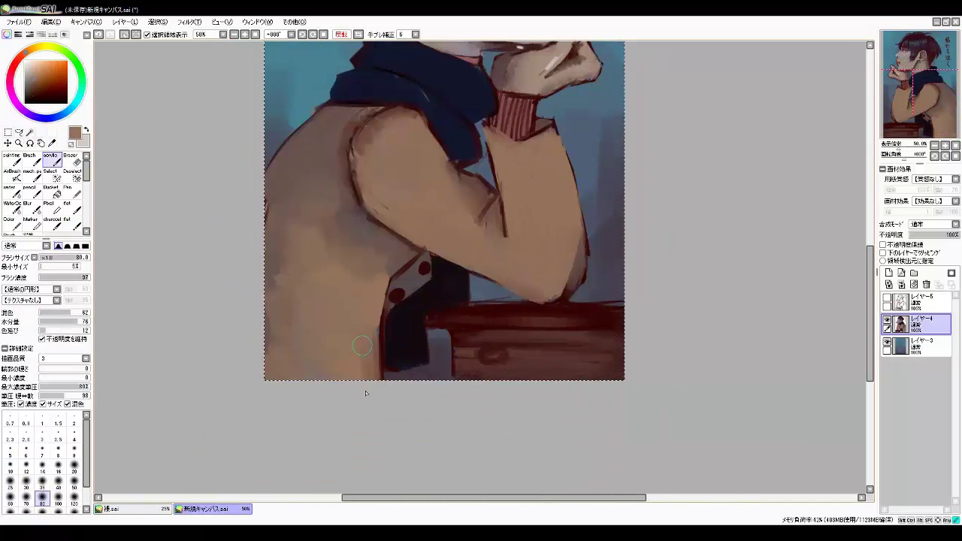
{"action": "key", "text": "h"}
{"action": "scroll", "coordinate": [365, 392], "scroll_direction": "up", "scroll_amount": 1}
{"action": "left_click", "coordinate": [635, 180], "text": "alt"}
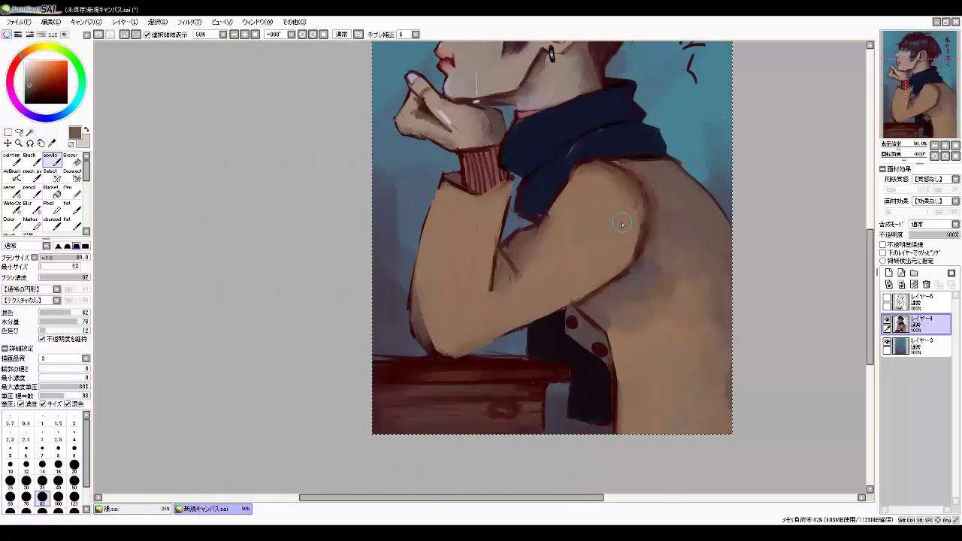
{"action": "scroll", "coordinate": [623, 224], "scroll_direction": "down", "scroll_amount": 2}
{"action": "scroll", "coordinate": [466, 226], "scroll_direction": "up", "scroll_amount": 3}
{"action": "scroll", "coordinate": [571, 252], "scroll_direction": "down", "scroll_amount": 1}
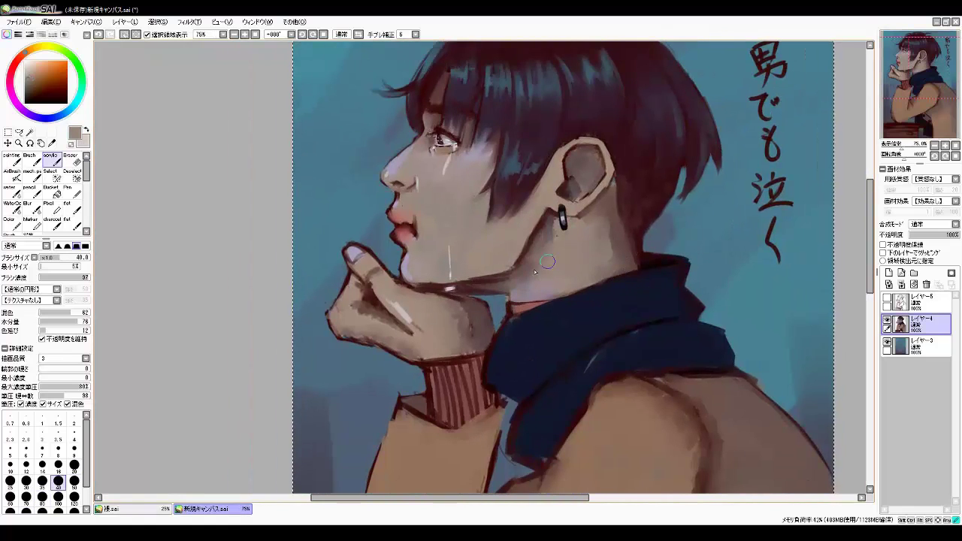
Darken the crying eye's lids with dark red-brown, checking the face mirrored
{"action": "left_click_drag", "start_coordinate": [399, 348], "coordinate": [331, 314]}
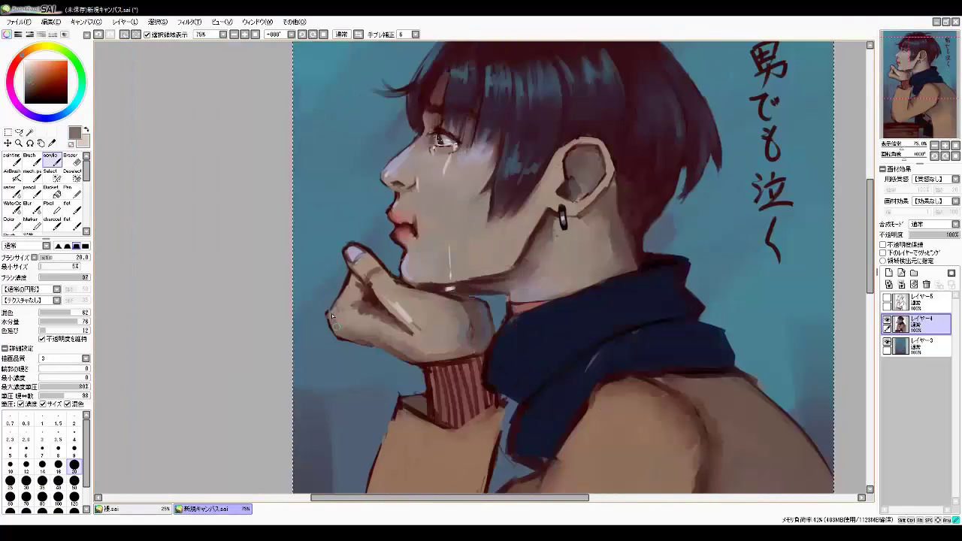
{"action": "key", "text": "h"}
{"action": "left_click", "coordinate": [593, 271], "text": "alt"}
{"action": "left_click_drag", "start_coordinate": [411, 186], "coordinate": [496, 243]}
{"action": "scroll", "coordinate": [496, 242], "scroll_direction": "up", "scroll_amount": 1}
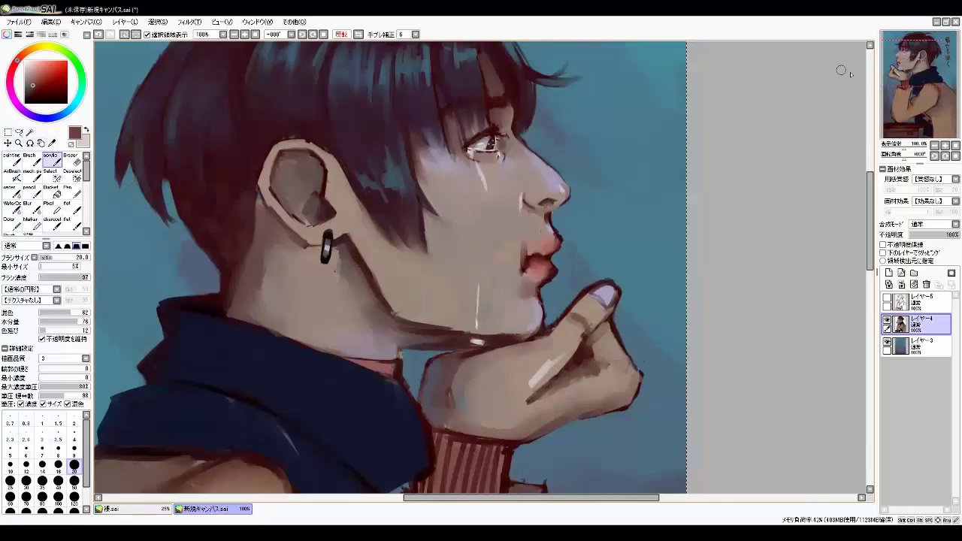
{"action": "key", "text": "h"}
{"action": "left_click", "coordinate": [526, 344], "text": "alt"}
{"action": "scroll", "coordinate": [526, 343], "scroll_direction": "up", "scroll_amount": 2}
Switch to a small Flat brush for fine eye detail
{"action": "key", "text": "h"}
{"action": "key", "text": "h"}
{"action": "key", "text": "h"}
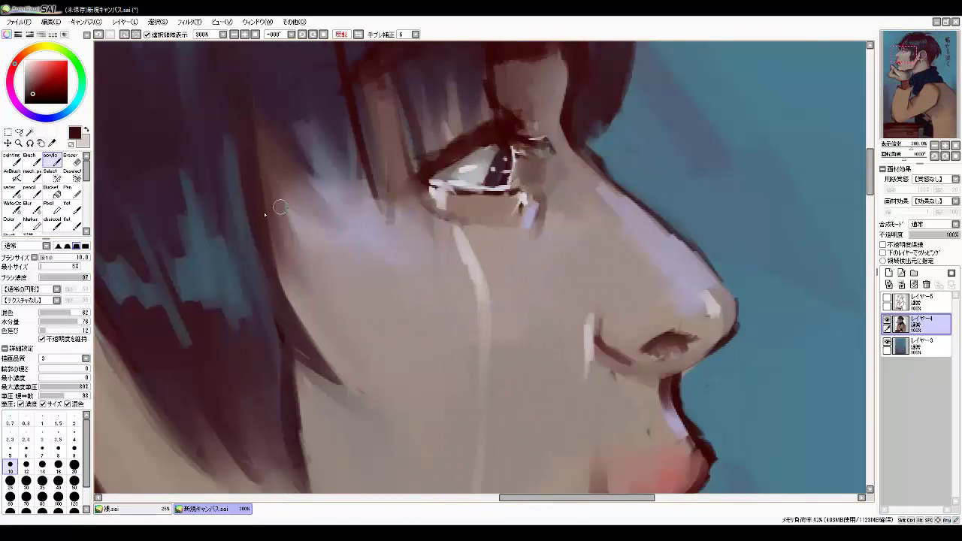
{"action": "key", "text": "f"}
{"action": "key", "text": "h"}
{"action": "key", "text": "h"}
{"action": "key", "text": "h"}
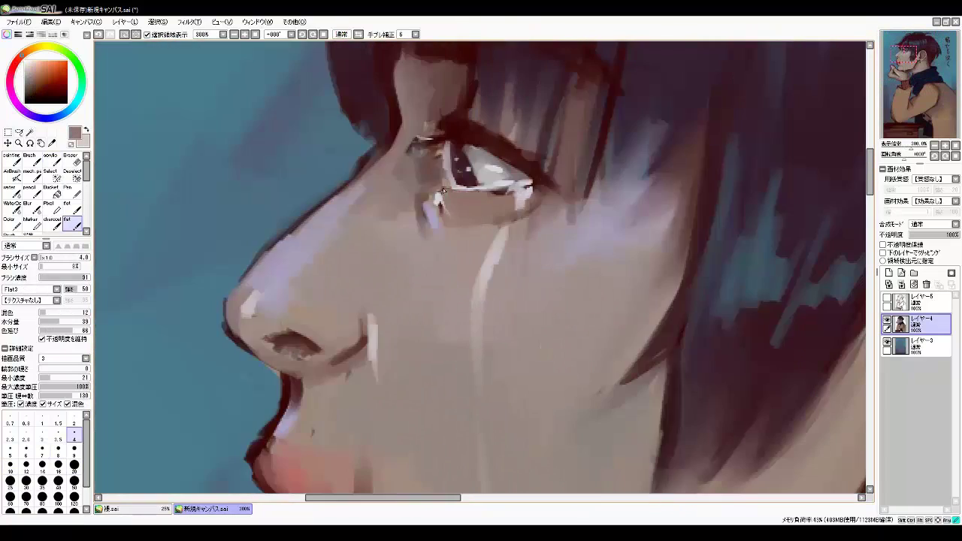
{"action": "left_click_drag", "start_coordinate": [489, 249], "coordinate": [371, 257]}
{"action": "scroll", "coordinate": [431, 199], "scroll_direction": "down", "scroll_amount": 2}
{"action": "key", "text": "h"}
{"action": "key", "text": "h"}
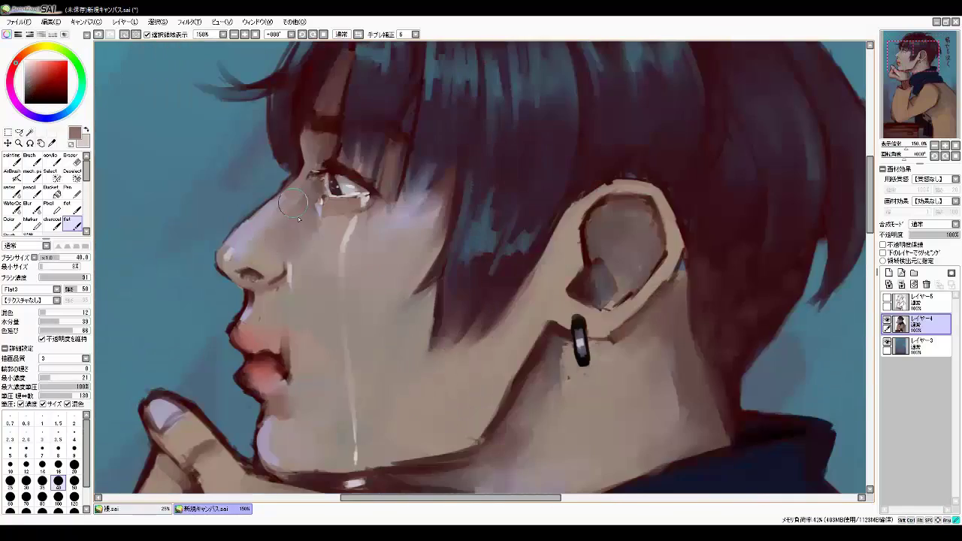
{"action": "scroll", "coordinate": [461, 273], "scroll_direction": "up", "scroll_amount": 3}
{"action": "key", "text": "bracketleft"}
Sharpen the eye with a darker colour and pale highlights sampled from the face
{"action": "left_click", "coordinate": [462, 274], "text": "alt"}
{"action": "scroll", "coordinate": [461, 274], "scroll_direction": "down", "scroll_amount": 3}
{"action": "scroll", "coordinate": [461, 273], "scroll_direction": "up", "scroll_amount": 3}
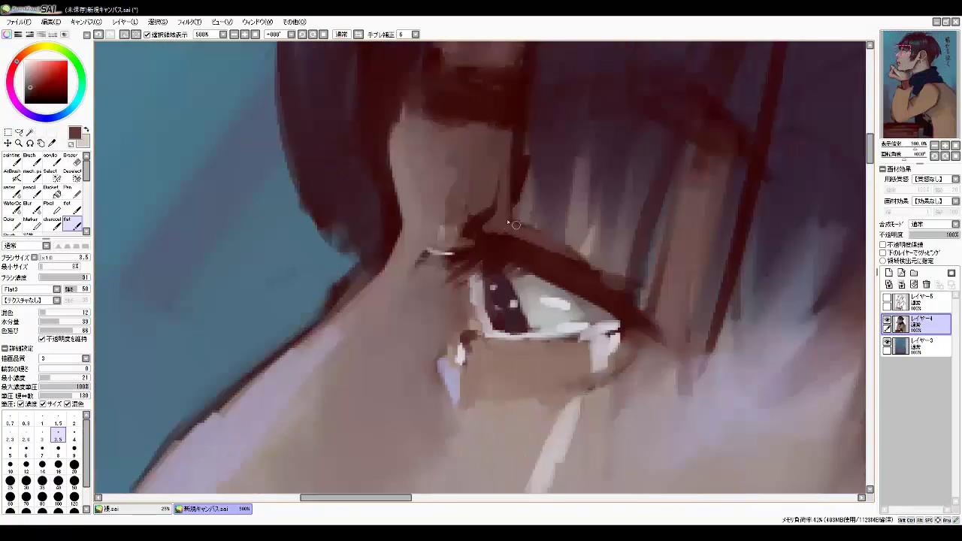
{"action": "scroll", "coordinate": [461, 274], "scroll_direction": "down", "scroll_amount": 3}
{"action": "left_click", "coordinate": [26, 467]}
{"action": "key", "text": "h"}
Paint tear streaks and the nose in purple-grey, flipping the canvas to check
{"action": "key", "text": "h"}
{"action": "scroll", "coordinate": [462, 273], "scroll_direction": "up", "scroll_amount": 3}
{"action": "scroll", "coordinate": [462, 273], "scroll_direction": "down", "scroll_amount": 3}
{"action": "key", "text": "h"}
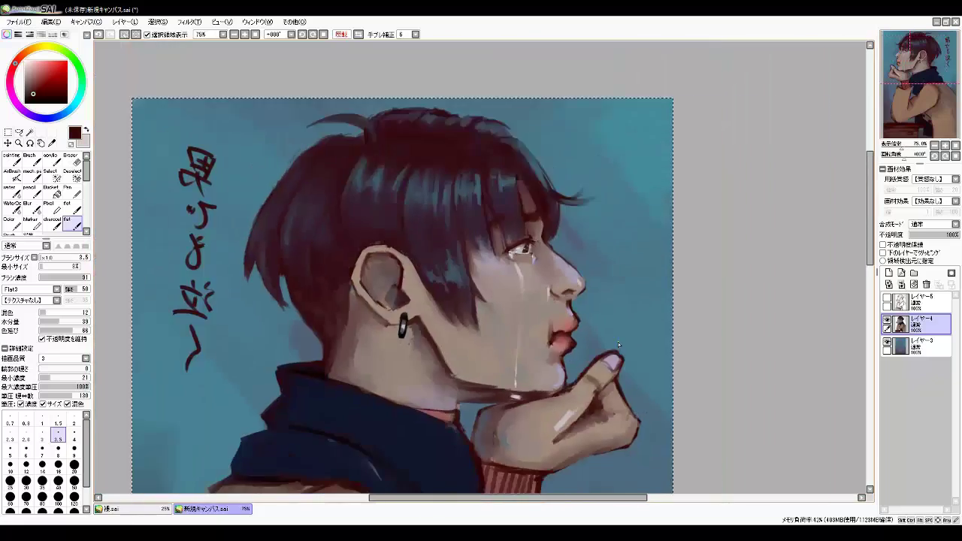
{"action": "key", "text": "h"}
{"action": "left_click", "coordinate": [461, 274], "text": "alt"}
{"action": "left_click", "coordinate": [58, 436]}
{"action": "left_click_drag", "start_coordinate": [925, 109], "coordinate": [923, 121]}
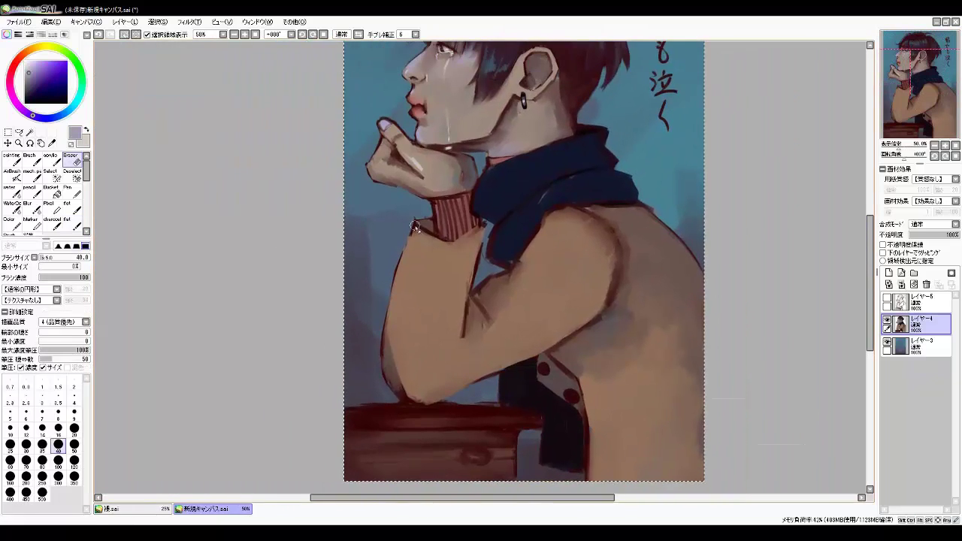
Paint light grey stripes across the navy scarf, mirroring the canvas to check them
{"action": "key", "text": "h"}
{"action": "scroll", "coordinate": [404, 235], "scroll_direction": "down", "scroll_amount": 3}
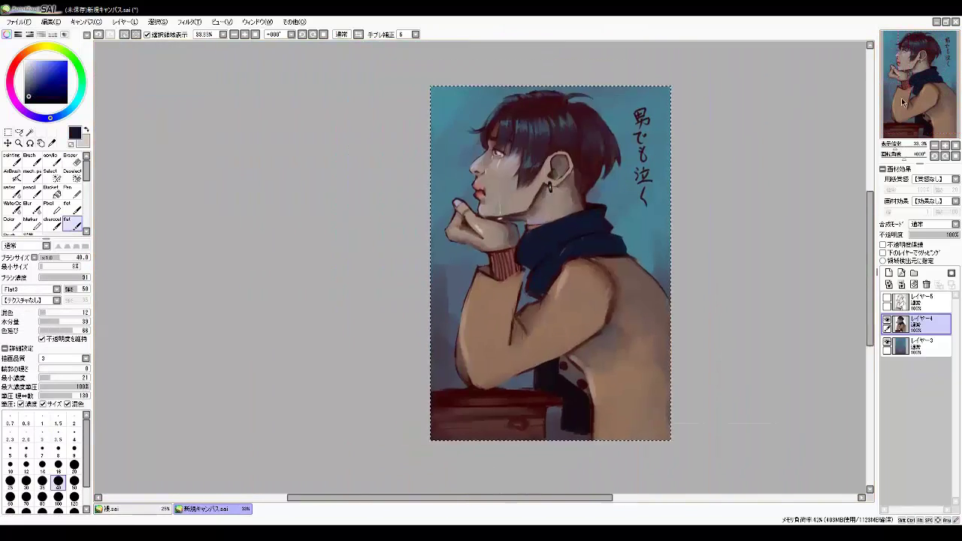
{"action": "scroll", "coordinate": [335, 260], "scroll_direction": "up", "scroll_amount": 4}
{"action": "left_click_drag", "start_coordinate": [357, 239], "coordinate": [335, 260]}
{"action": "key", "text": "h"}
{"action": "key", "text": "h"}
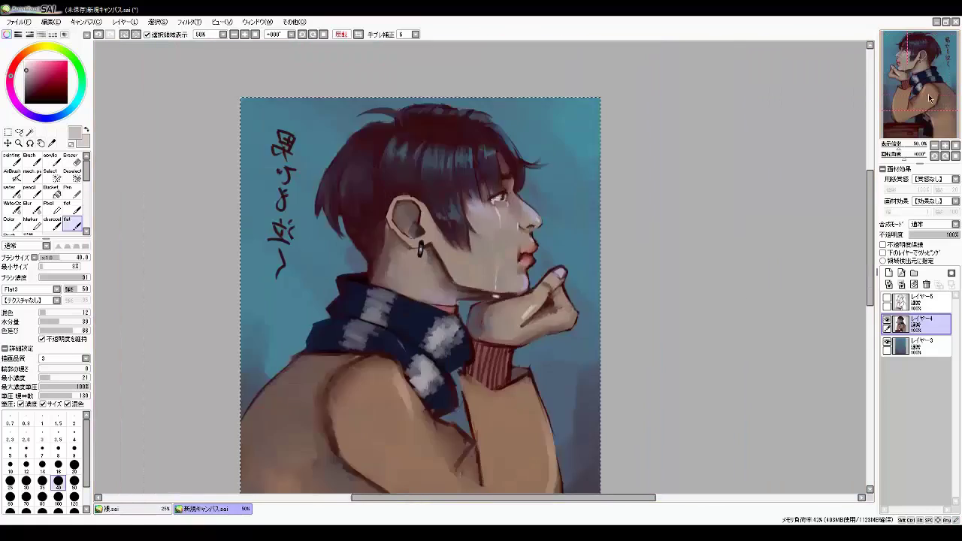
Pick a dark maroon and a sampled colour to refine the hair and face
{"action": "key", "text": "h"}
{"action": "scroll", "coordinate": [936, 73], "scroll_direction": "down", "scroll_amount": 3}
{"action": "key", "text": "h"}
{"action": "scroll", "coordinate": [936, 73], "scroll_direction": "up", "scroll_amount": 2}
{"action": "scroll", "coordinate": [936, 73], "scroll_direction": "up", "scroll_amount": 1}
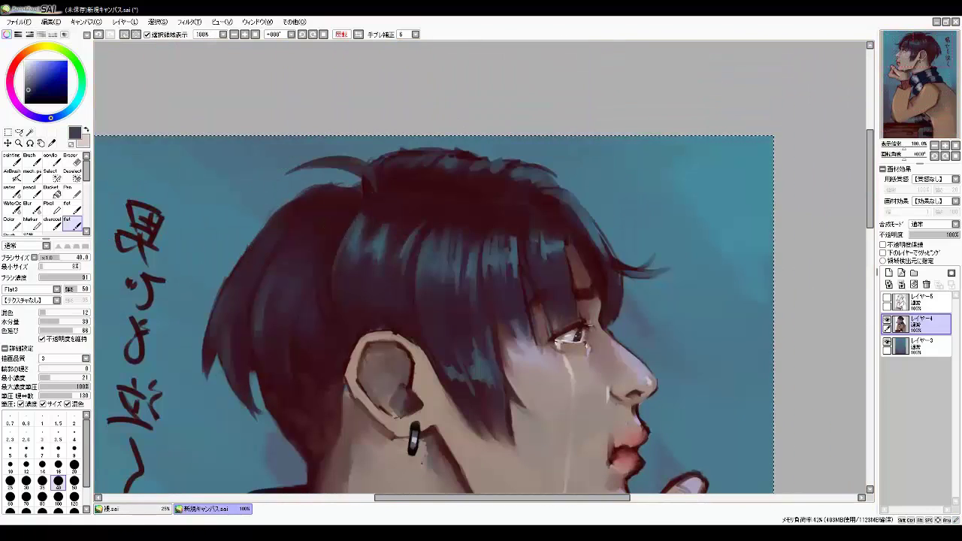
{"action": "left_click", "coordinate": [578, 258], "text": "alt"}
{"action": "key", "text": "h"}
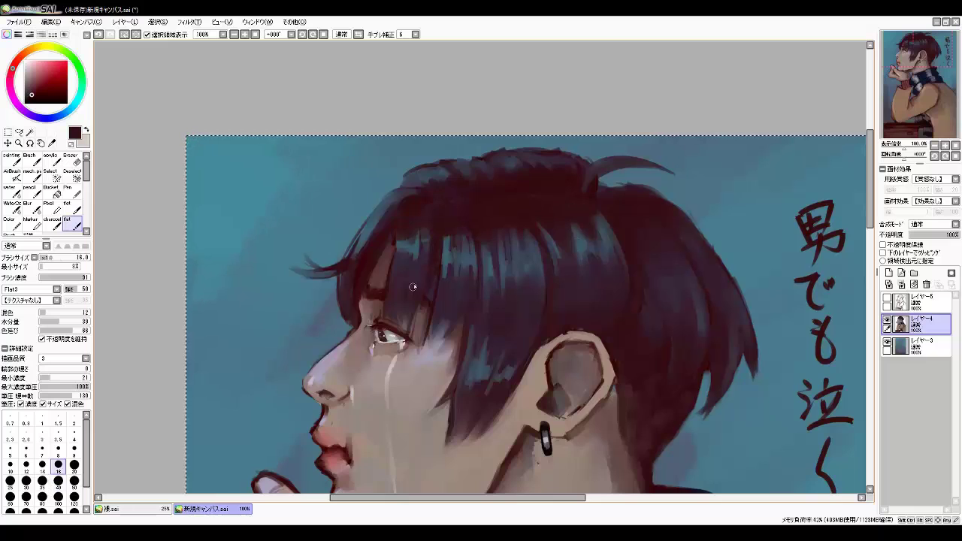
{"action": "key", "text": "h"}
{"action": "key", "text": "h"}
{"action": "scroll", "coordinate": [527, 278], "scroll_direction": "down", "scroll_amount": 1}
{"action": "key", "text": "h"}
{"action": "key", "text": "h"}
{"action": "left_click", "coordinate": [620, 267], "text": "alt"}
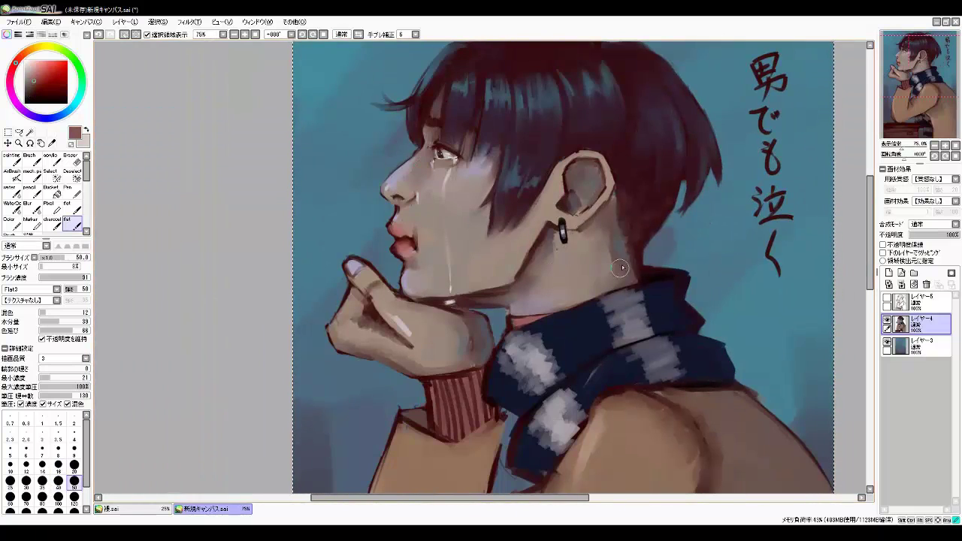
{"action": "key", "text": "h"}
{"action": "key", "text": "h"}
Flip the canvas back and forth to check the face and proportions
{"action": "key", "text": "h"}
{"action": "key", "text": "h"}
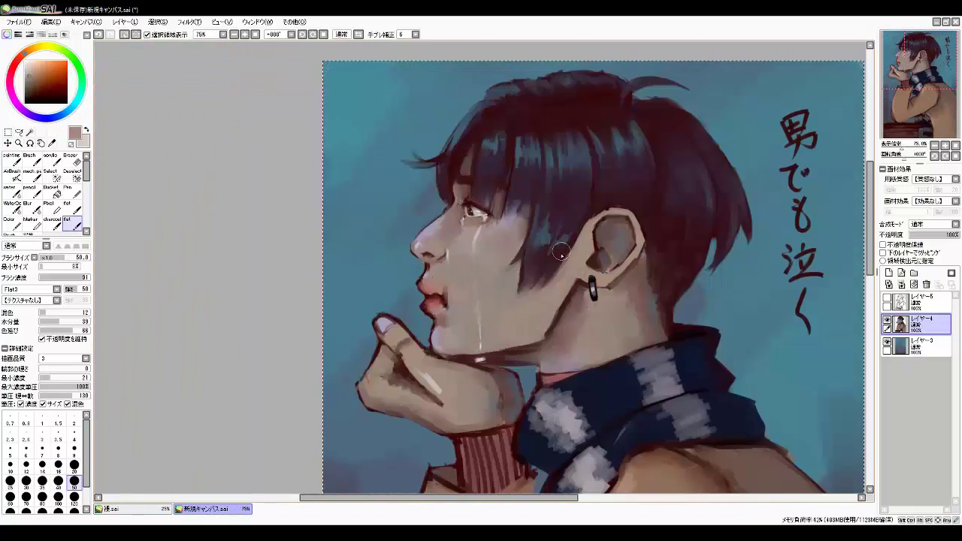
{"action": "key", "text": "h"}
{"action": "scroll", "coordinate": [466, 226], "scroll_direction": "up", "scroll_amount": 1}
{"action": "key", "text": "h"}
{"action": "scroll", "coordinate": [468, 234], "scroll_direction": "down", "scroll_amount": 1}
{"action": "scroll", "coordinate": [467, 234], "scroll_direction": "down", "scroll_amount": 2}
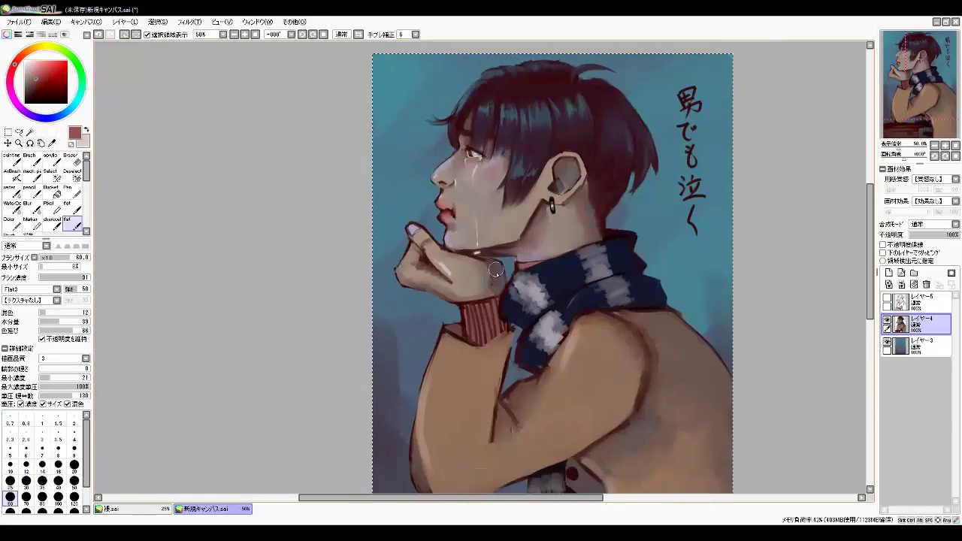
{"action": "key", "text": "h"}
{"action": "key", "text": "h"}
{"action": "scroll", "coordinate": [413, 224], "scroll_direction": "up", "scroll_amount": 3}
{"action": "scroll", "coordinate": [433, 314], "scroll_direction": "down", "scroll_amount": 2}
{"action": "key", "text": "h"}
{"action": "scroll", "coordinate": [432, 314], "scroll_direction": "down", "scroll_amount": 2}
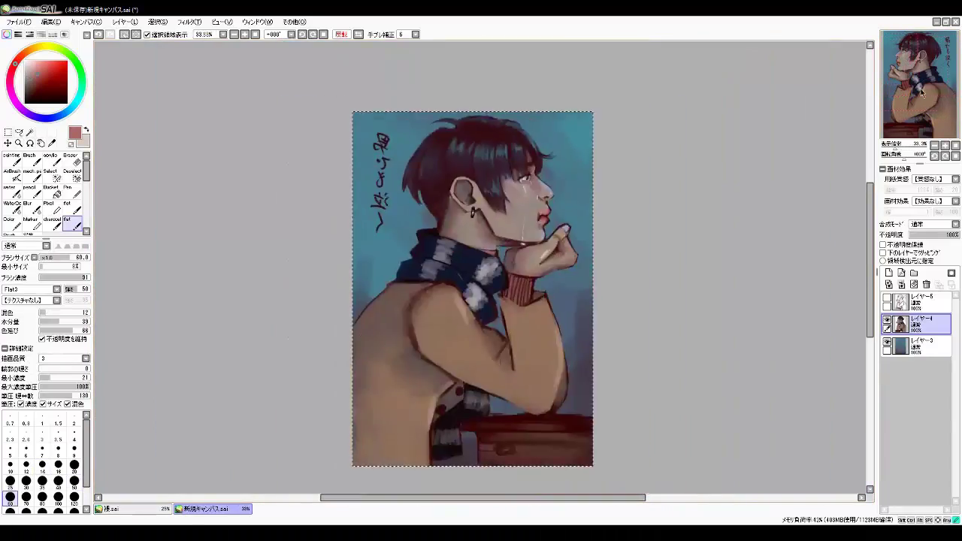
{"action": "key", "text": "h"}
{"action": "scroll", "coordinate": [521, 351], "scroll_direction": "up", "scroll_amount": 5}
{"action": "key", "text": "h"}
{"action": "key", "text": "h"}
{"action": "scroll", "coordinate": [541, 363], "scroll_direction": "down", "scroll_amount": 1}
{"action": "scroll", "coordinate": [563, 375], "scroll_direction": "up", "scroll_amount": 1}
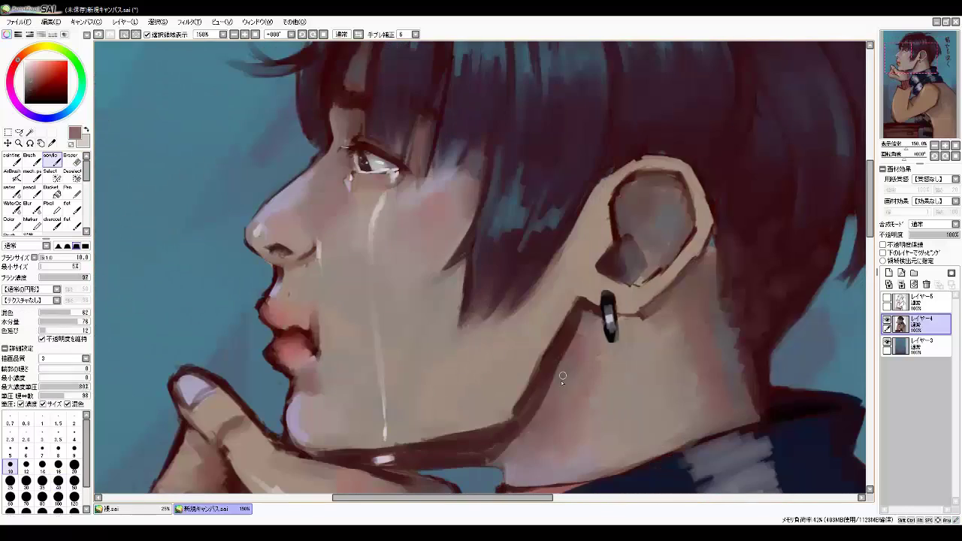
{"action": "scroll", "coordinate": [576, 341], "scroll_direction": "down", "scroll_amount": 3}
Write the boxed 和ち絵 signature beside the text and sample a dark reddish-brown
{"action": "left_click_drag", "start_coordinate": [607, 211], "coordinate": [571, 301]}
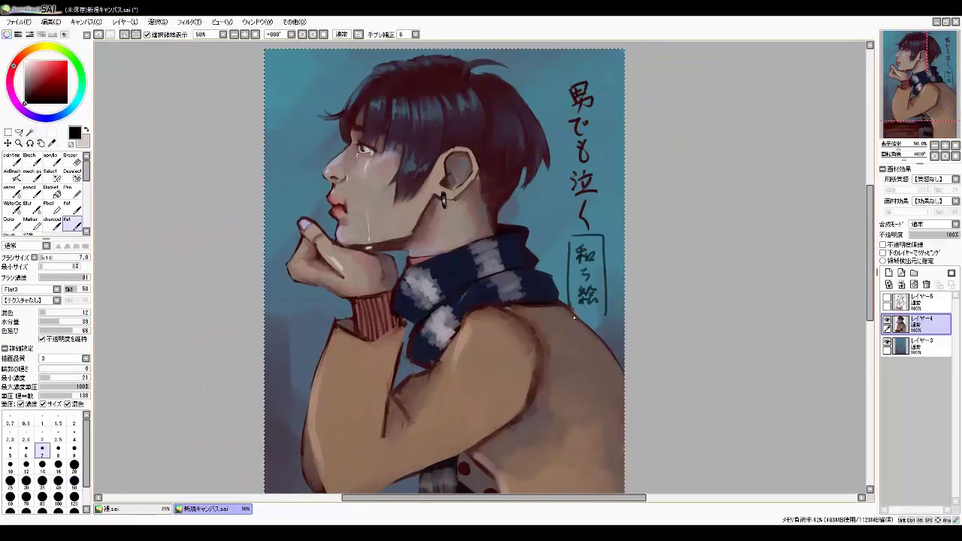
{"action": "scroll", "coordinate": [854, 109], "scroll_direction": "down", "scroll_amount": 1}
{"action": "left_click", "coordinate": [404, 404], "text": "alt"}
Brush on the Multiply shading at 62% opacity and merge it into layer 4
{"action": "key", "text": "b"}
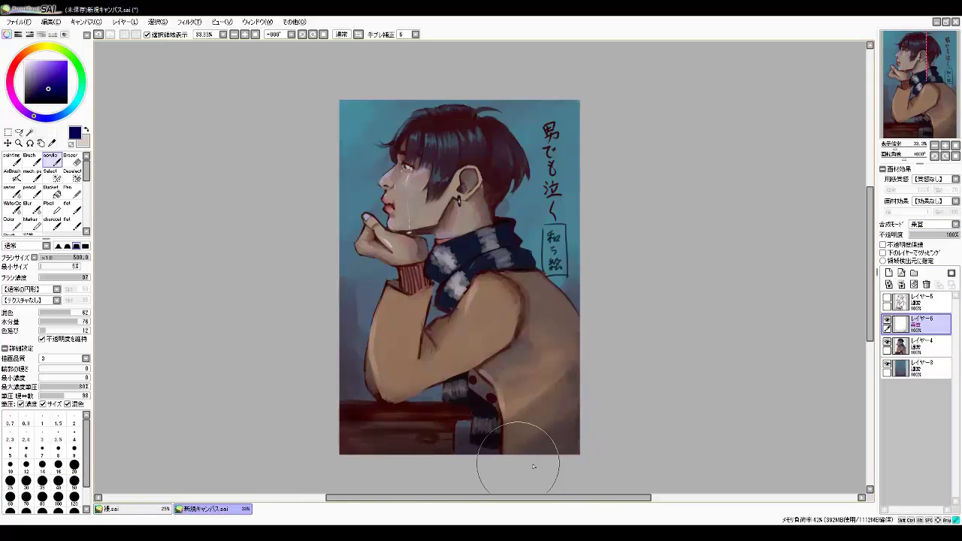
{"action": "left_click", "coordinate": [940, 236]}
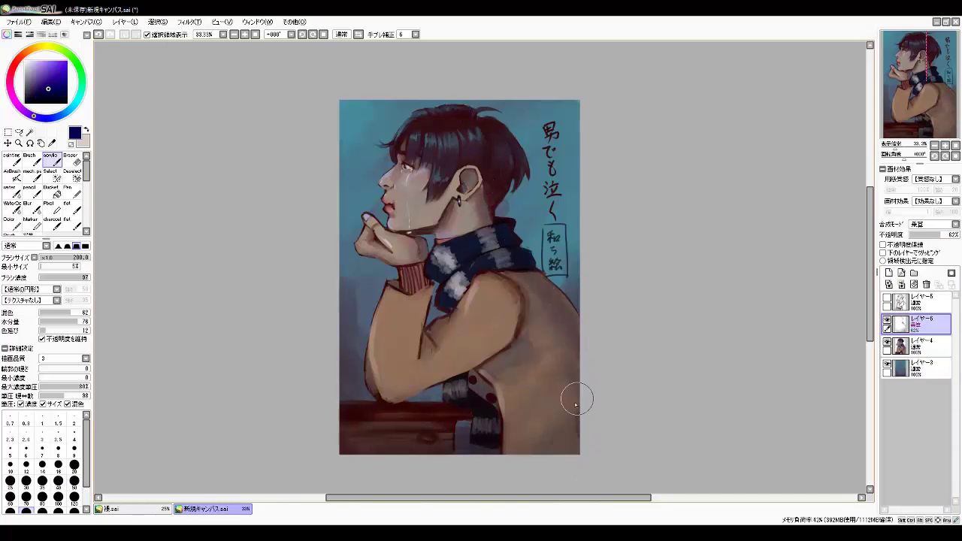
{"action": "key", "text": "ctrl+e"}
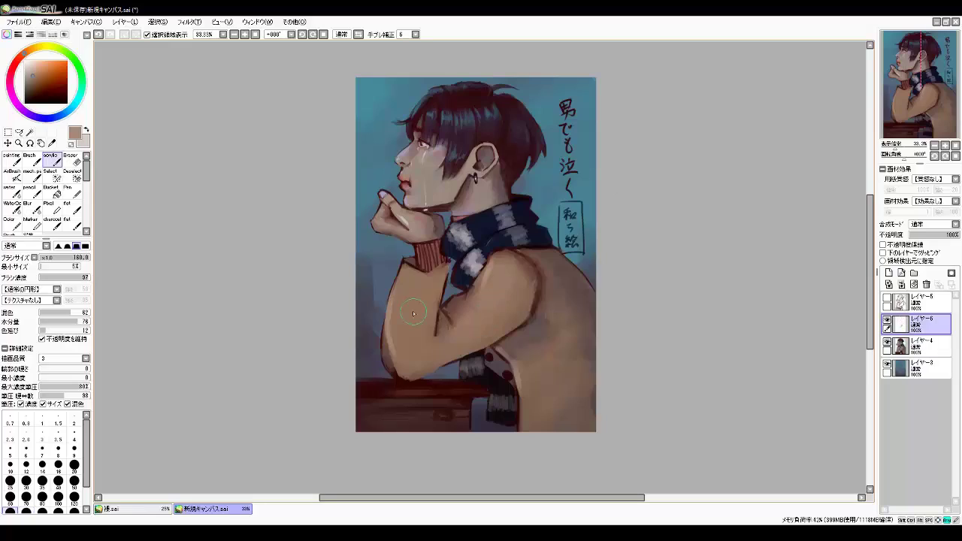